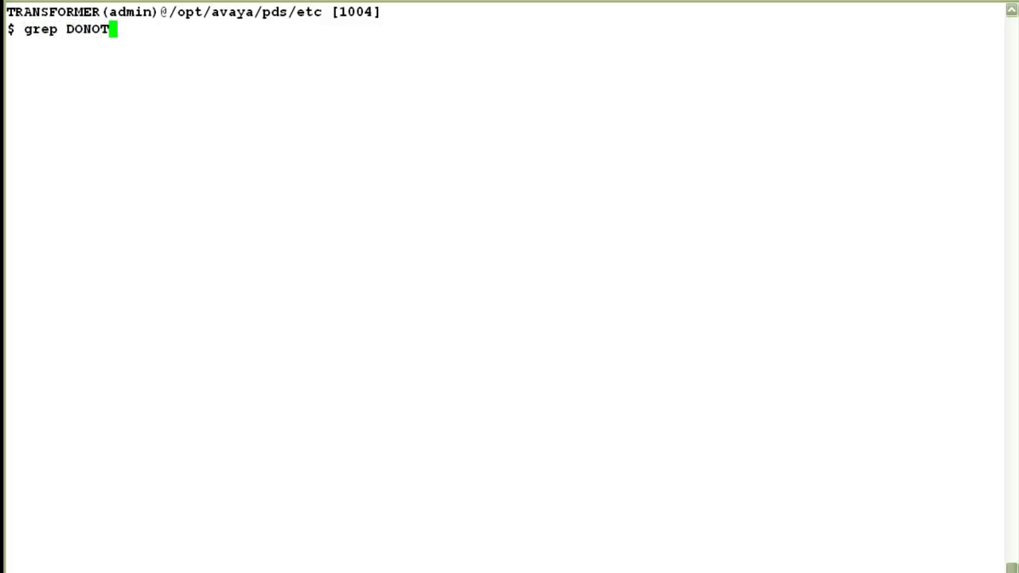
- Confirm master.cfg has DONOTCALL:YES with grep, then go to the lists directory
type("L master.cfg")
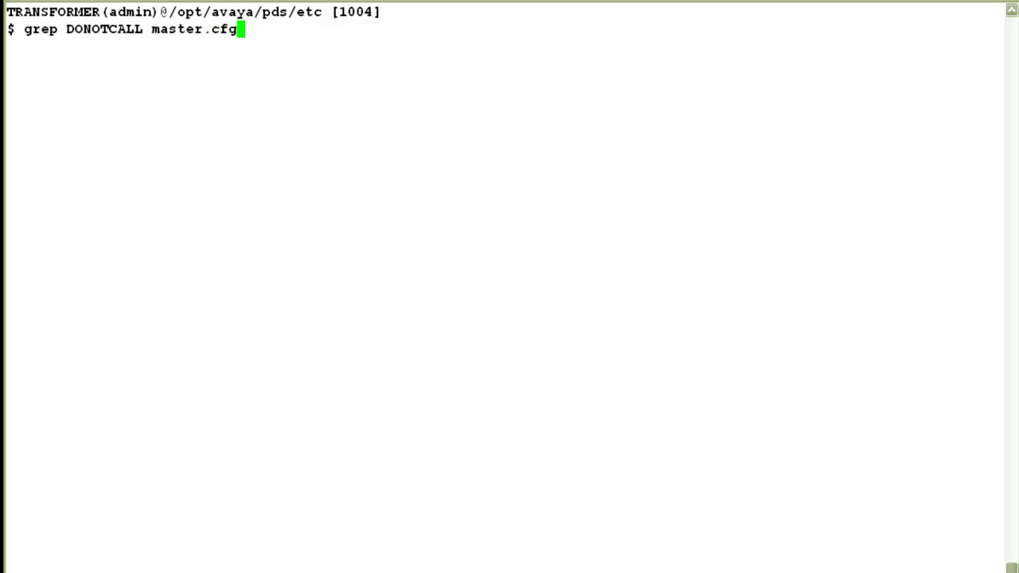
key("Return")
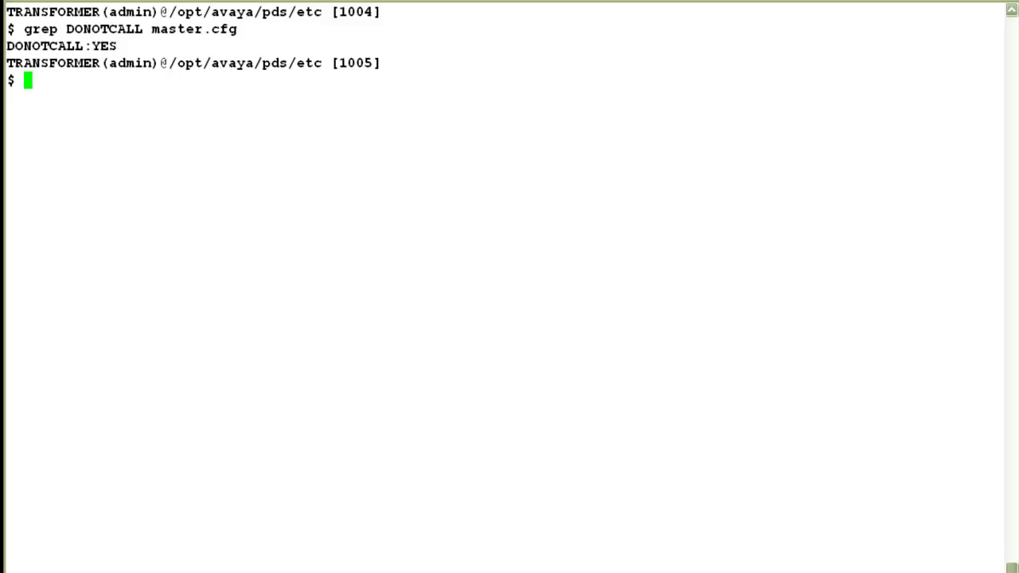
type("go lists")
key("Return")
- Enter list10.app and show a detailed listing of its six files
type("cd")
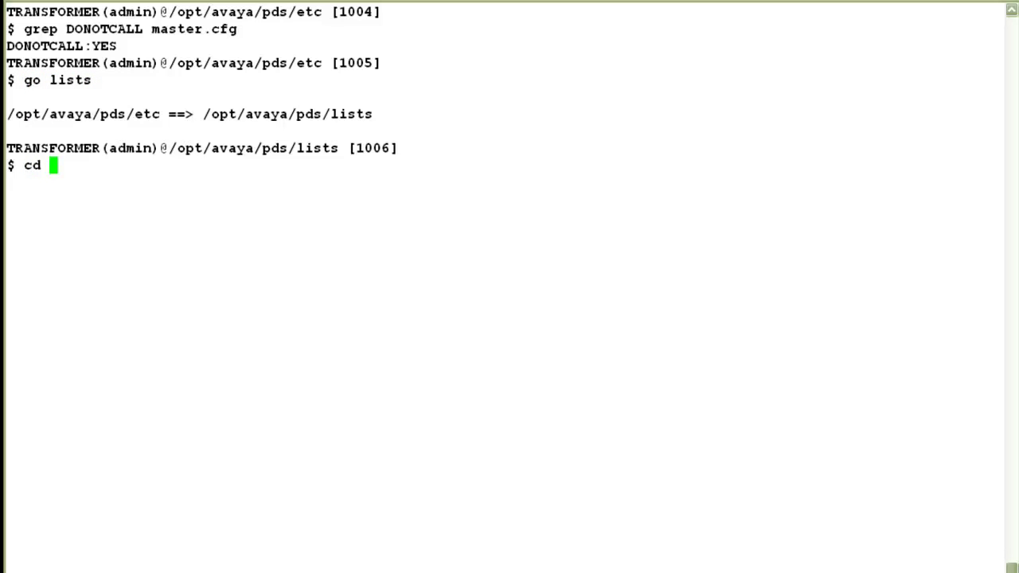
type(" list10.app")
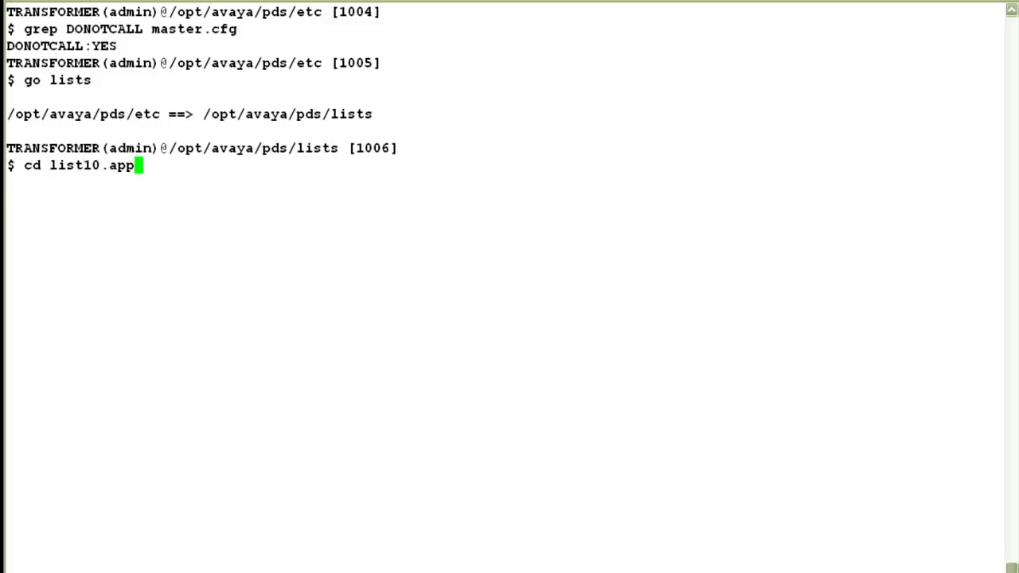
key("Return")
type("ls -l")
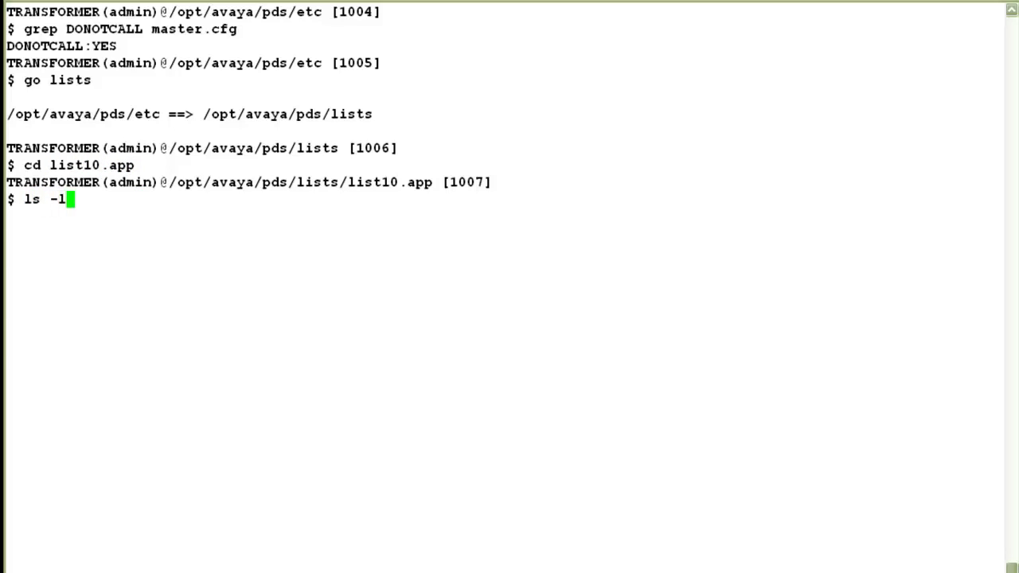
key("Return")
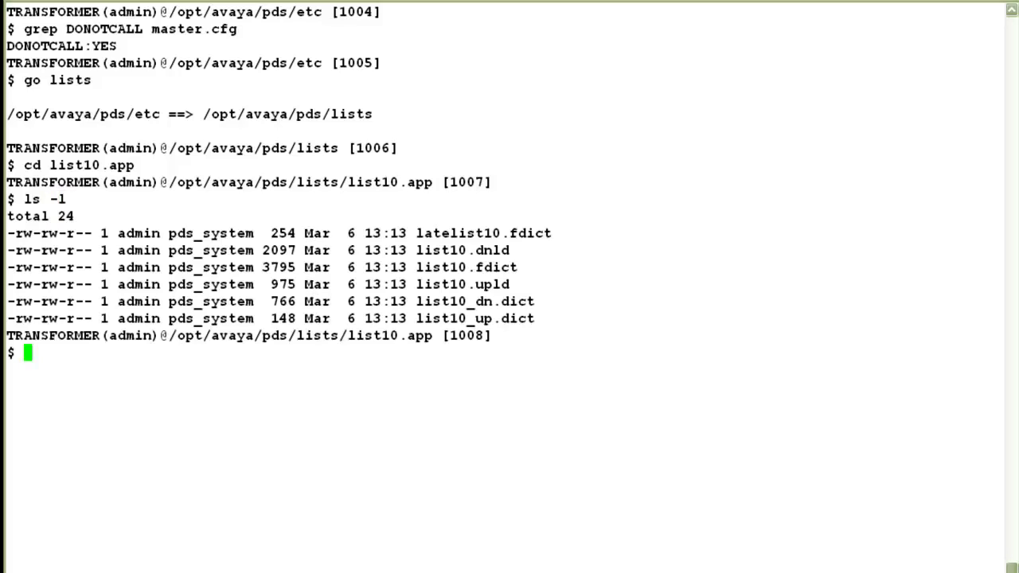
type("cat list10.dnld")
- Display the list10.dnld settings and scroll back through the output
key("Return")
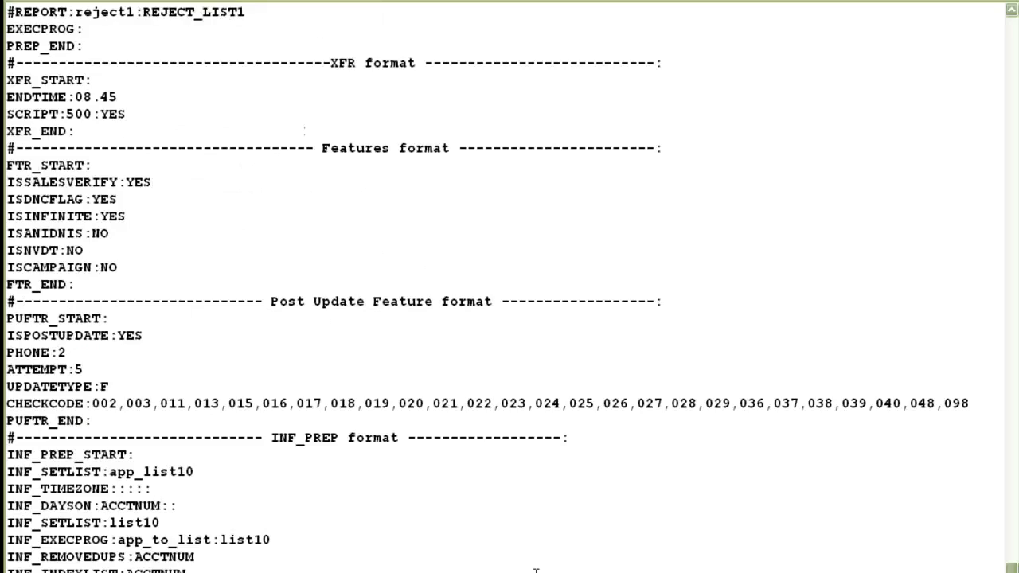
scroll(535, 569, "up", 7)
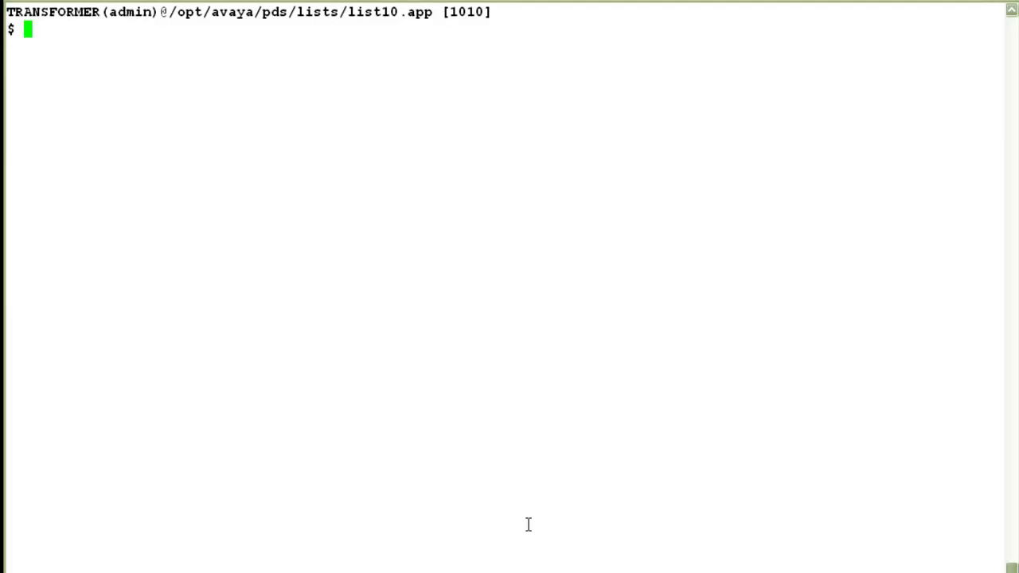
- Prepare list10 for calling with hosttopds, processing all 11 records with 0 duplicates
type("hosttopds lis")
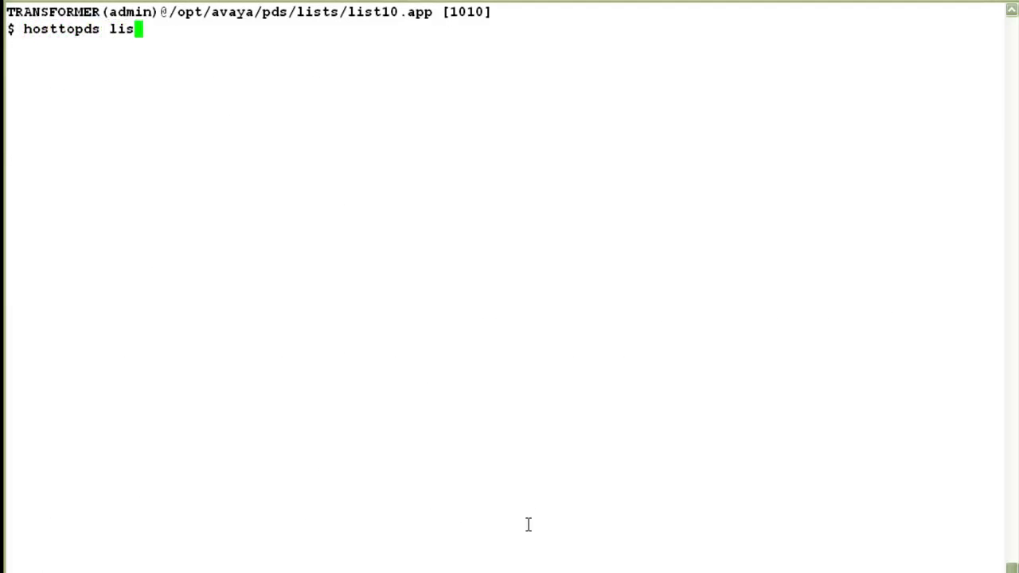
type("t10")
key("Return")
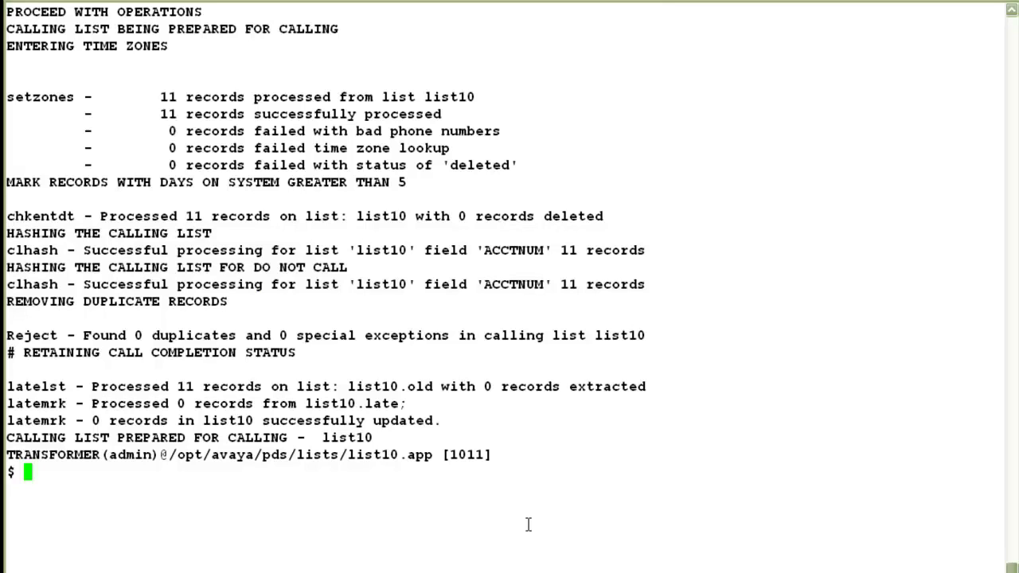
- List all list10 files from the lists directory, showing the new list10.dnchsh and list10.hsh files
type("go lis")
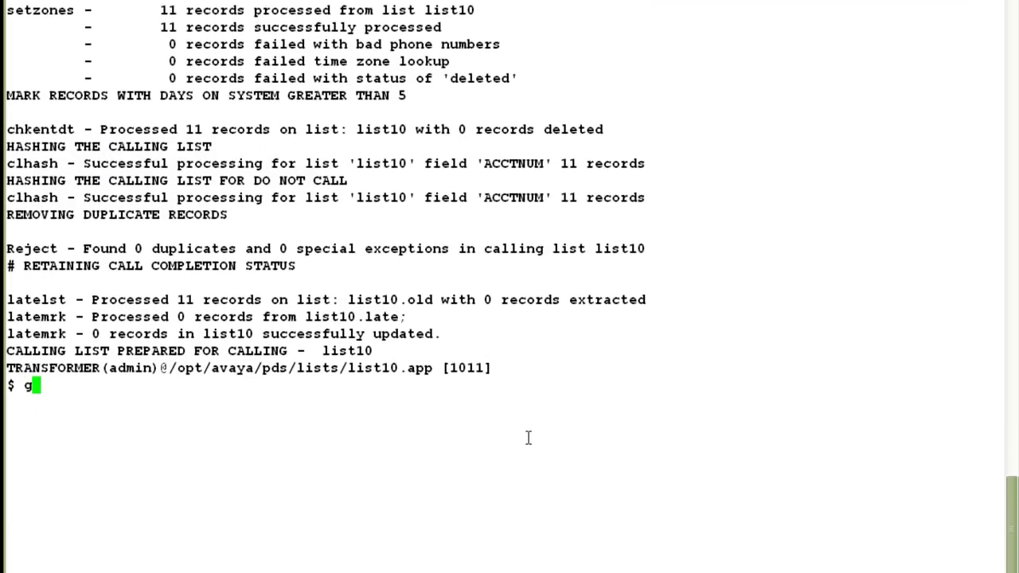
type("ts")
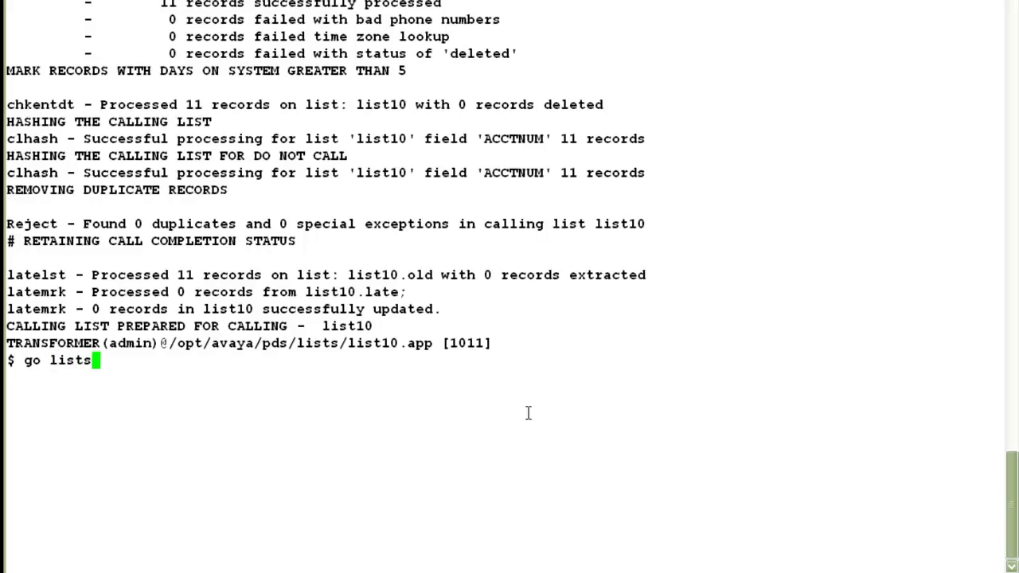
key("Return")
type("ls -l lis")
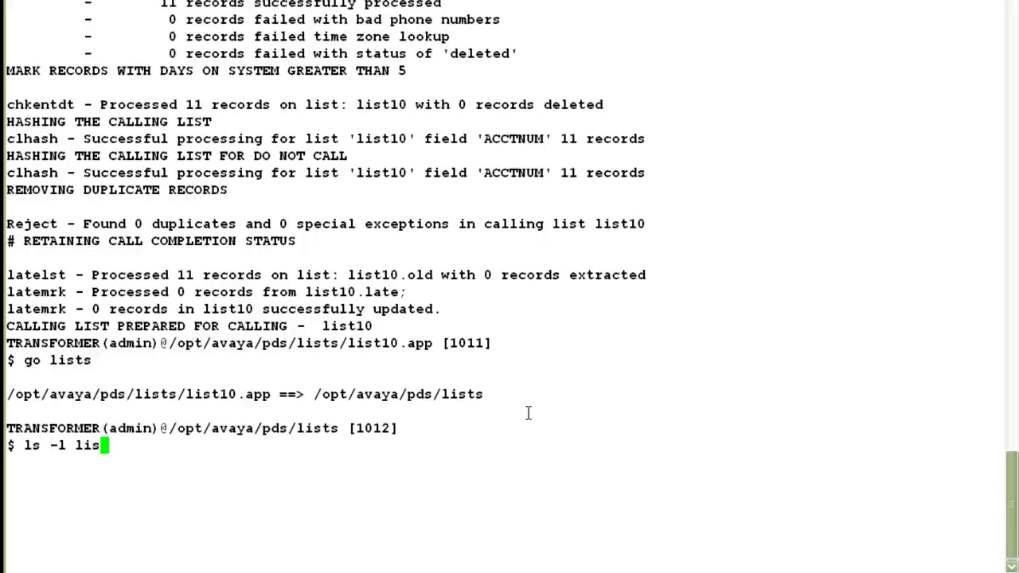
type("t10*")
key("Return")
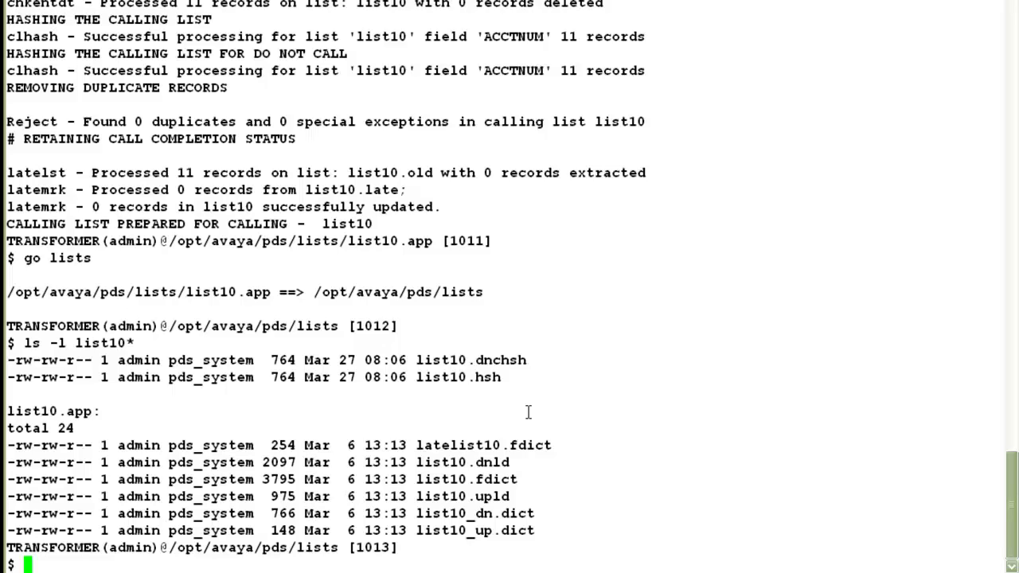
- Show hash.cfg from the config directory, confirming the list10:ACCTNUM entry
type("go config")
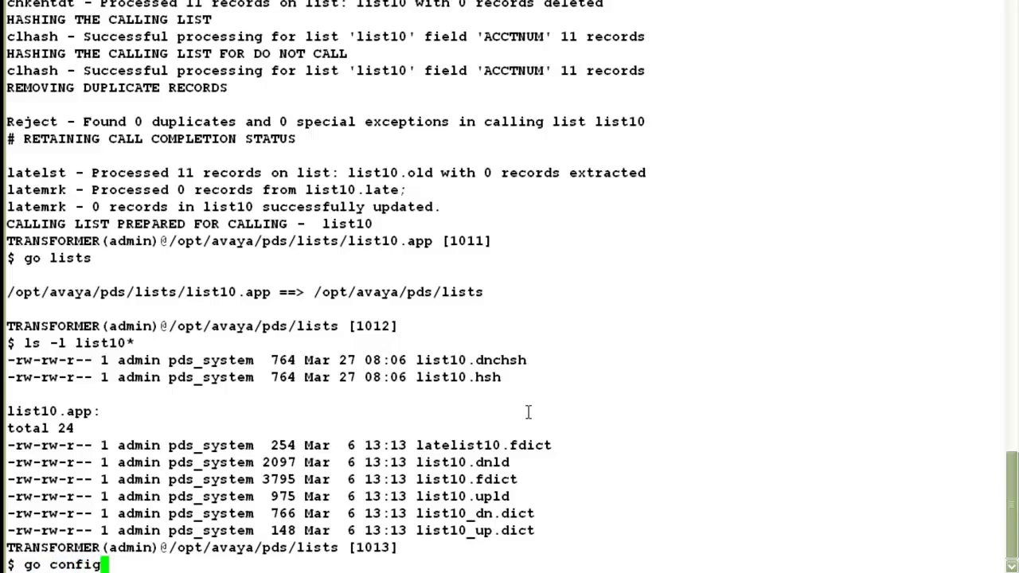
key("Return")
type("cat has")
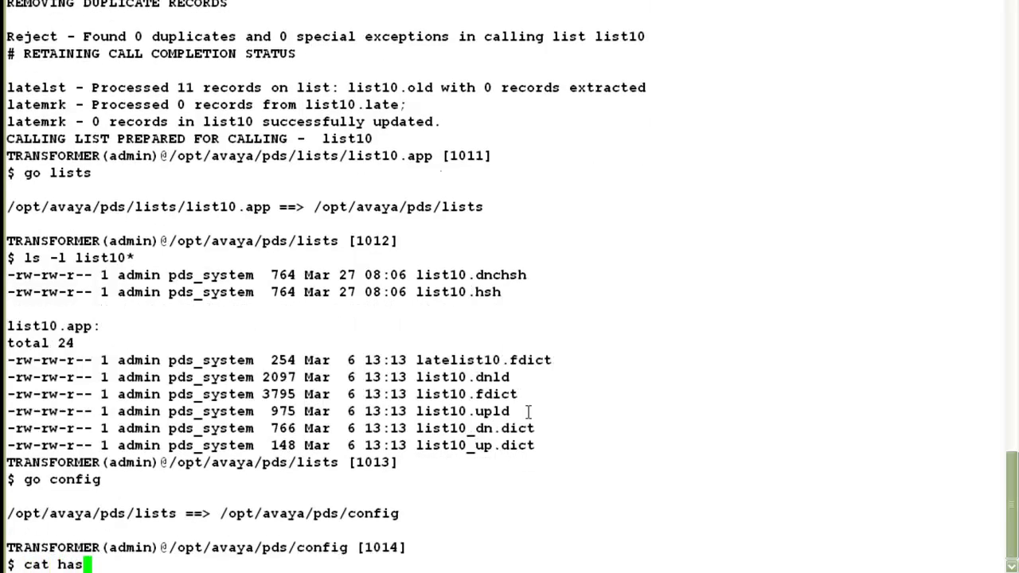
type("h.cfg")
key("Return")
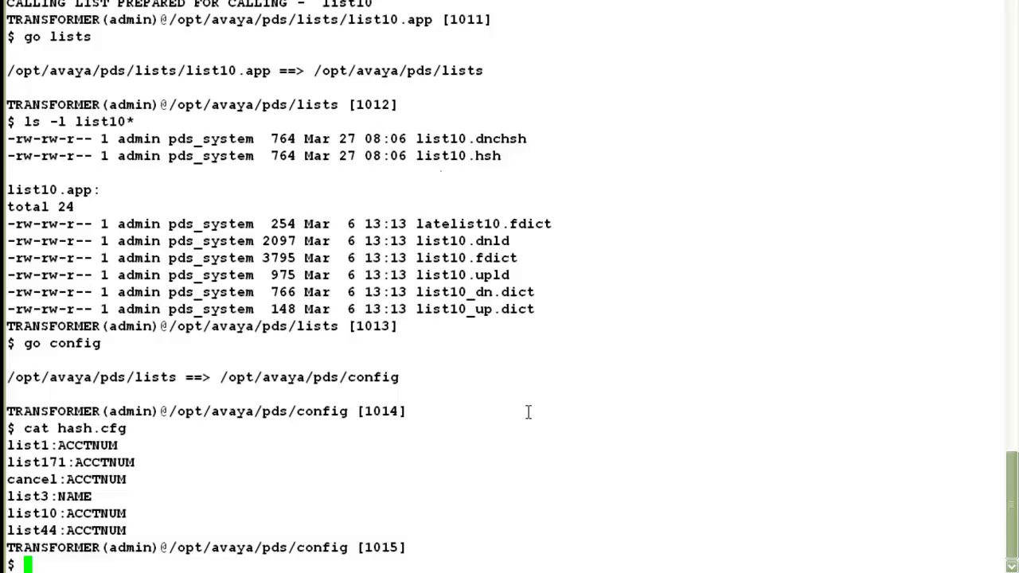
- Hash list10 on ACCTNUM with clhash, then build its do-not-call hash with clhash -d
type("clhash ")
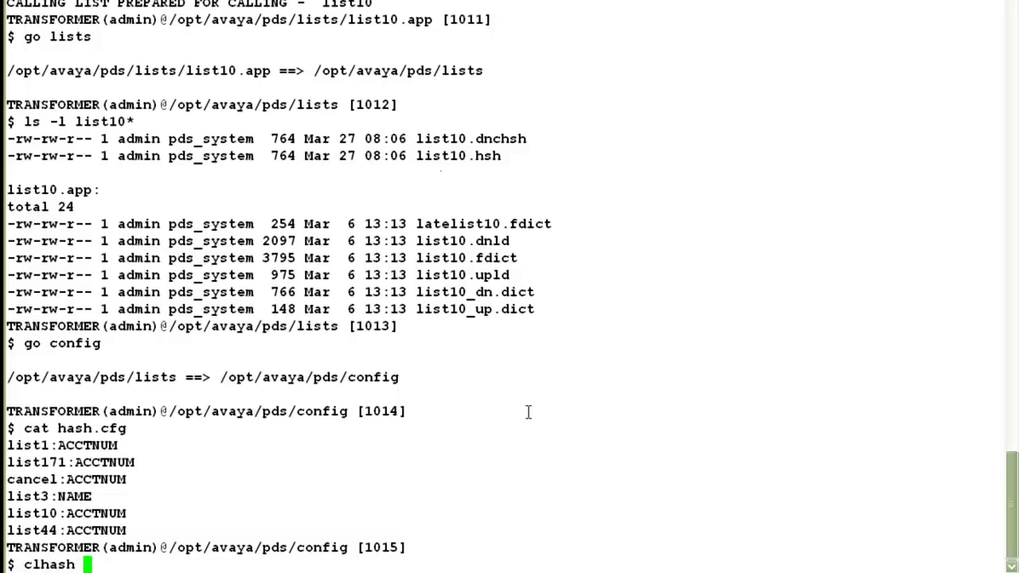
type("list10")
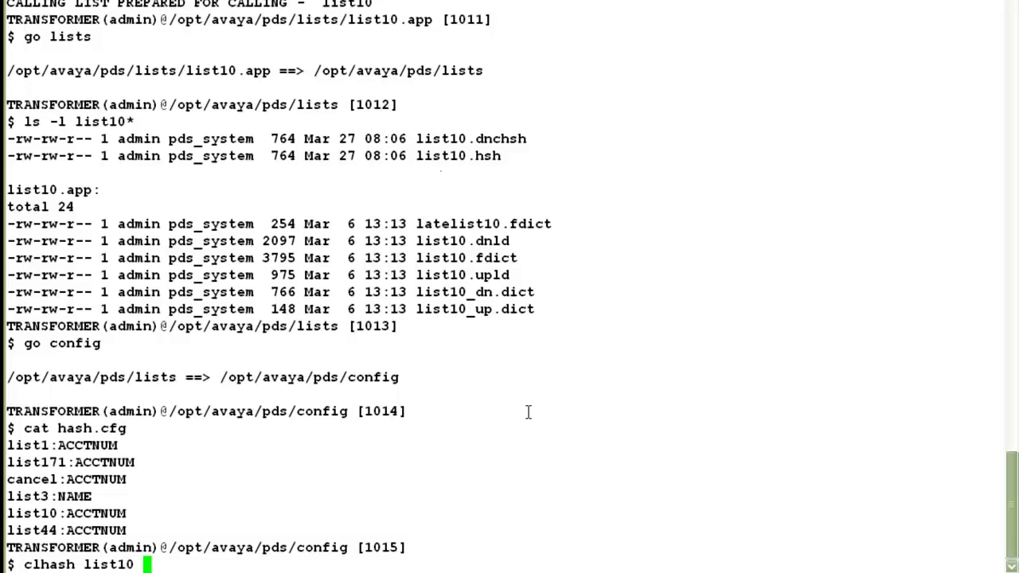
type(" ACCTNUM")
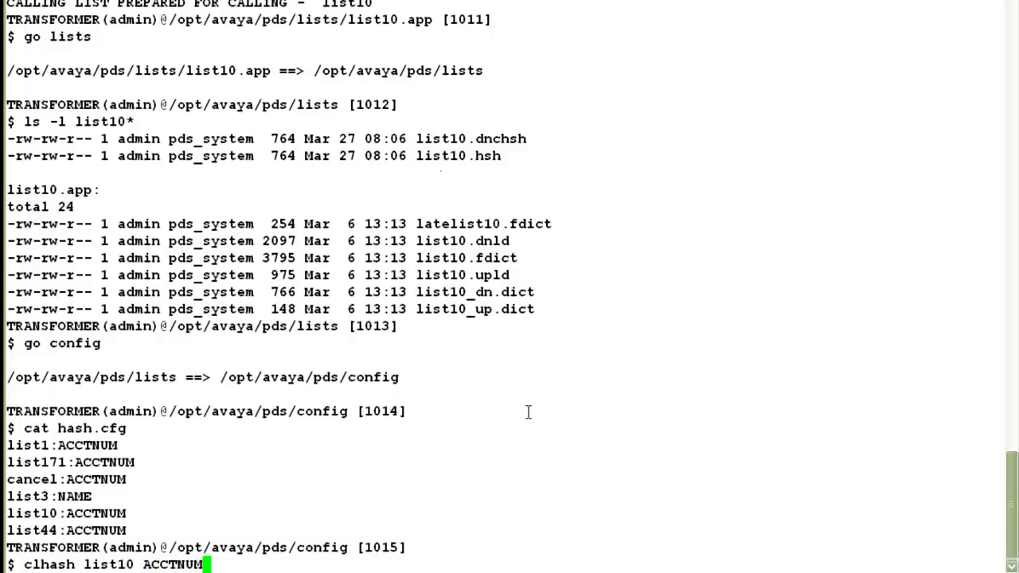
key("Return")
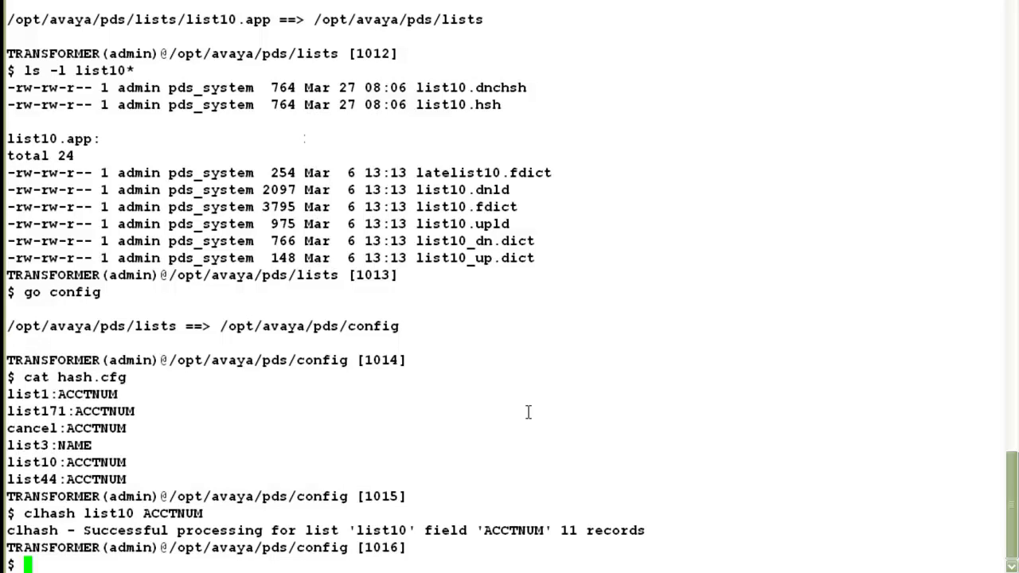
type("clhash ")
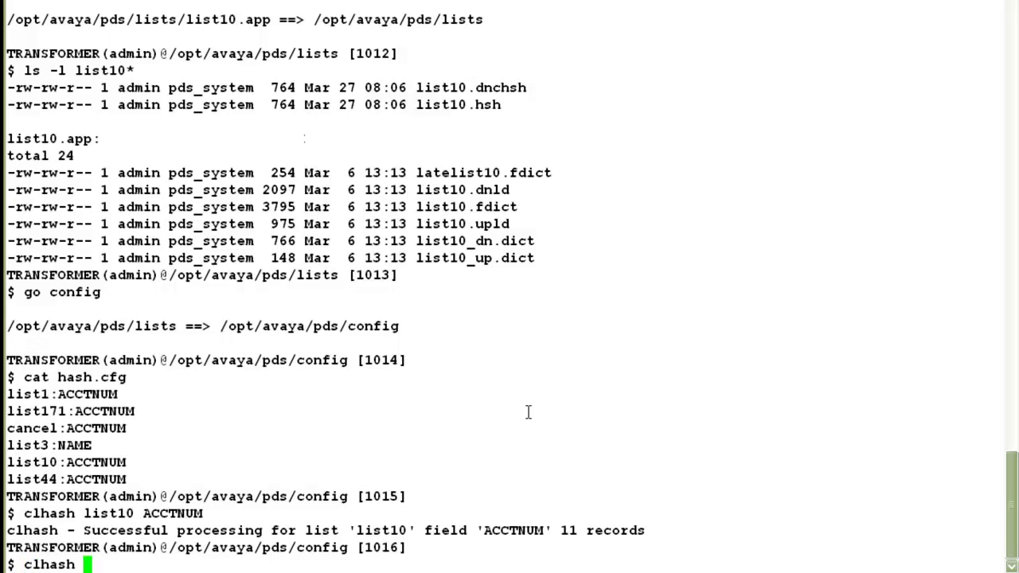
type("-d lis")
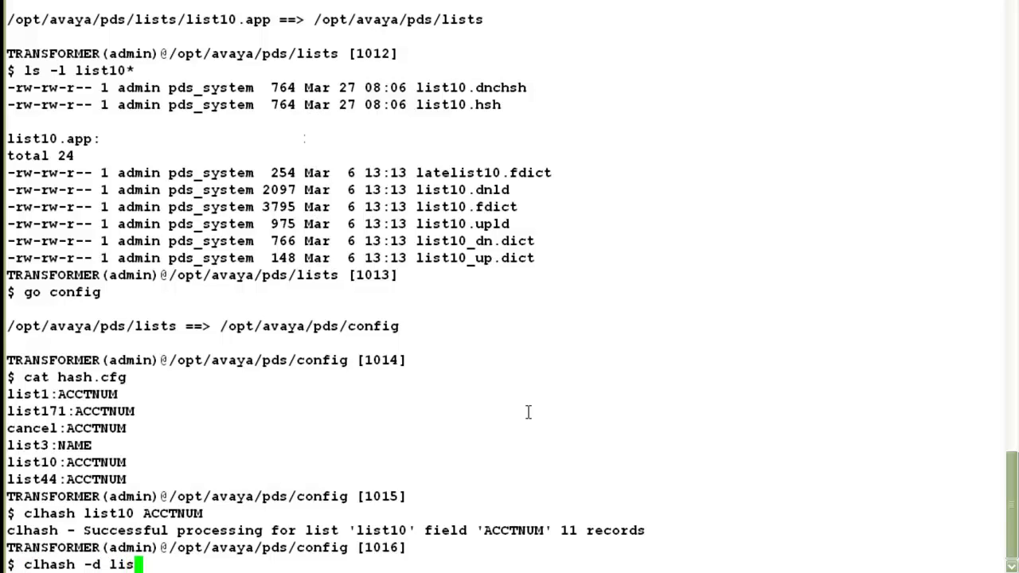
type("t10 ACCTNUM")
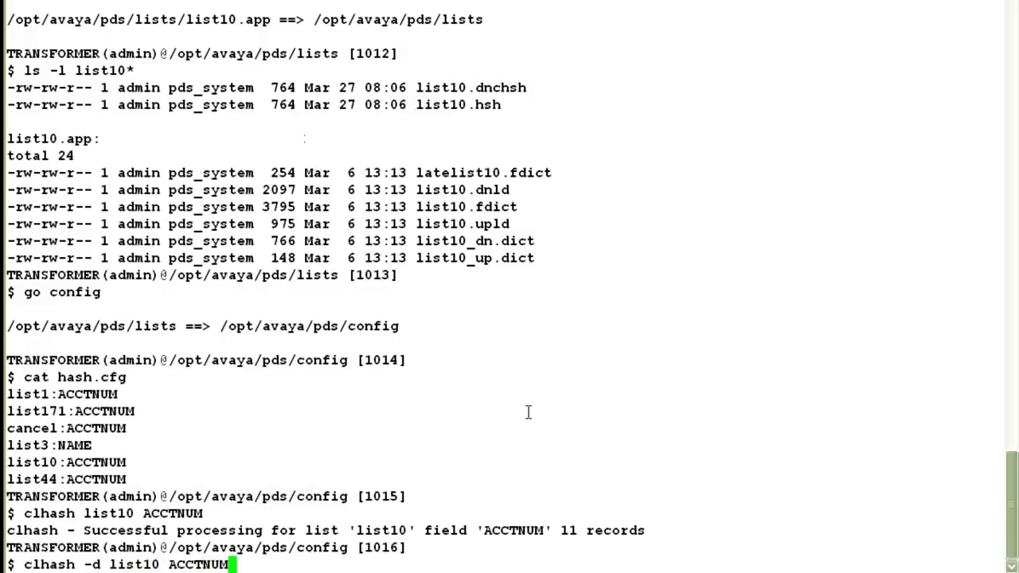
key("Return")
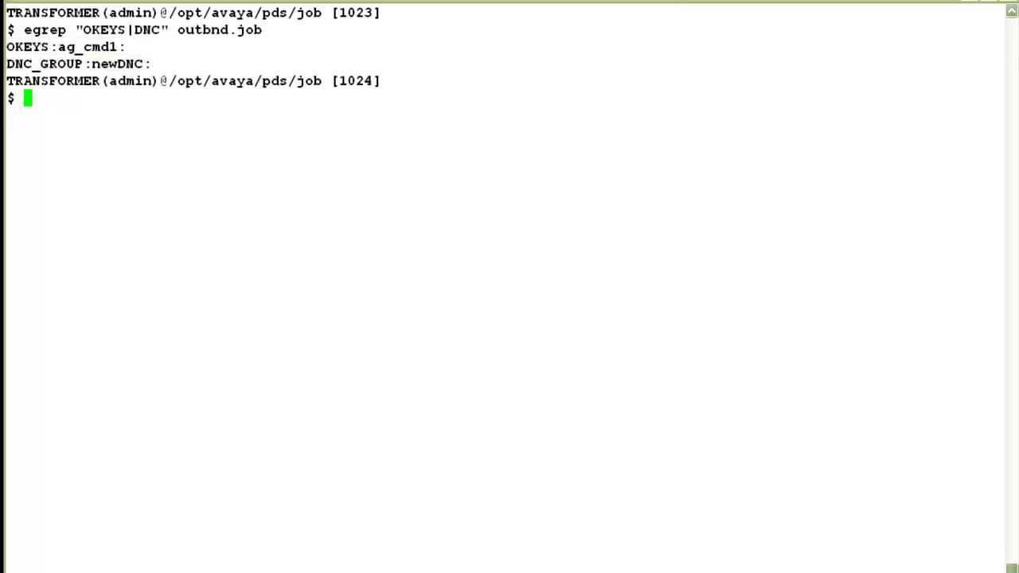
- Move from the job directory back to the config directory with go config
type("go config")
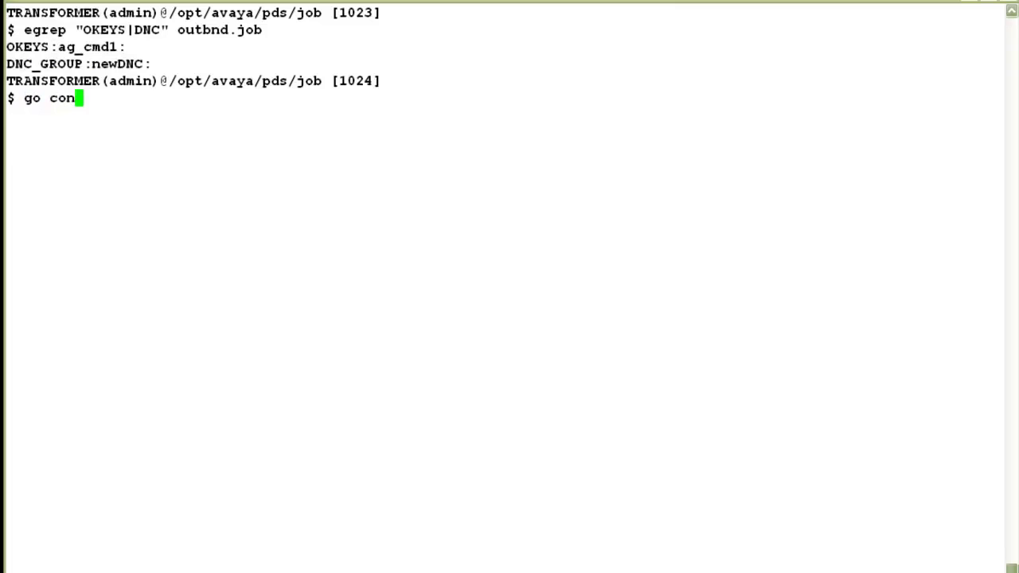
key("Return")
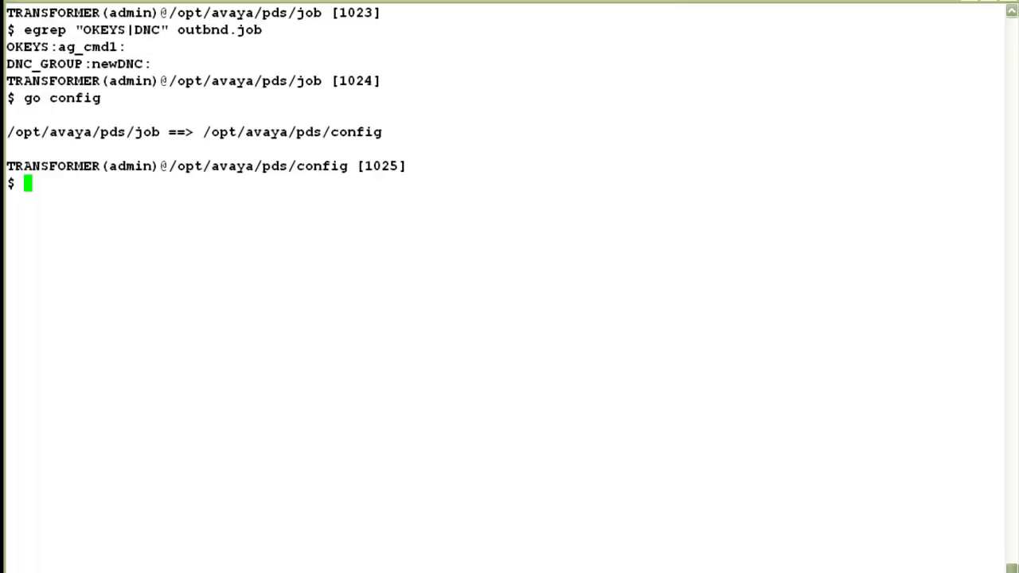
- Display newDNC.dnc, showing GROUP list10,list13,inbnd1 and IDENT ACCTNUM
type("cat newDNC")
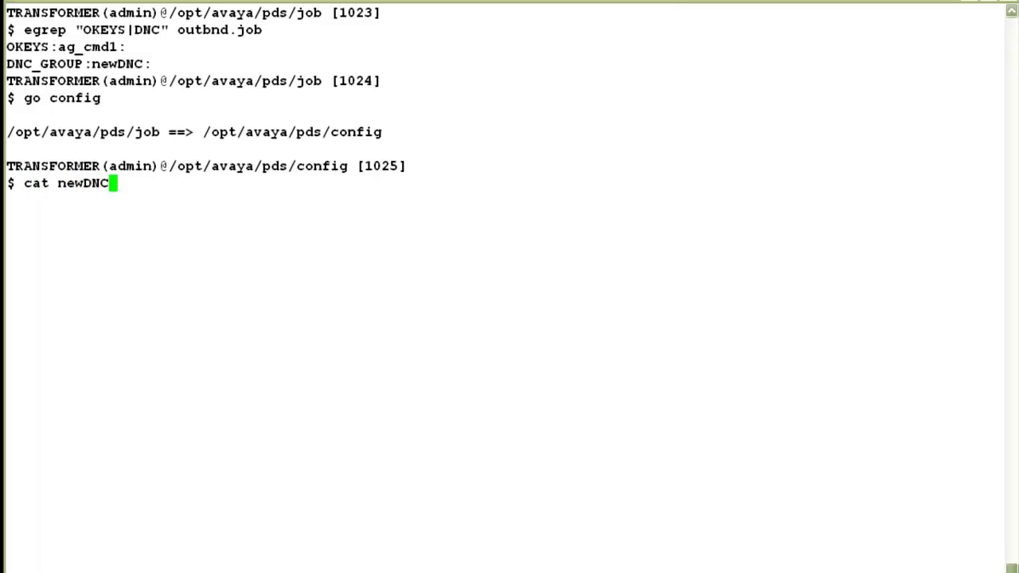
type(".dnc")
key("Return")
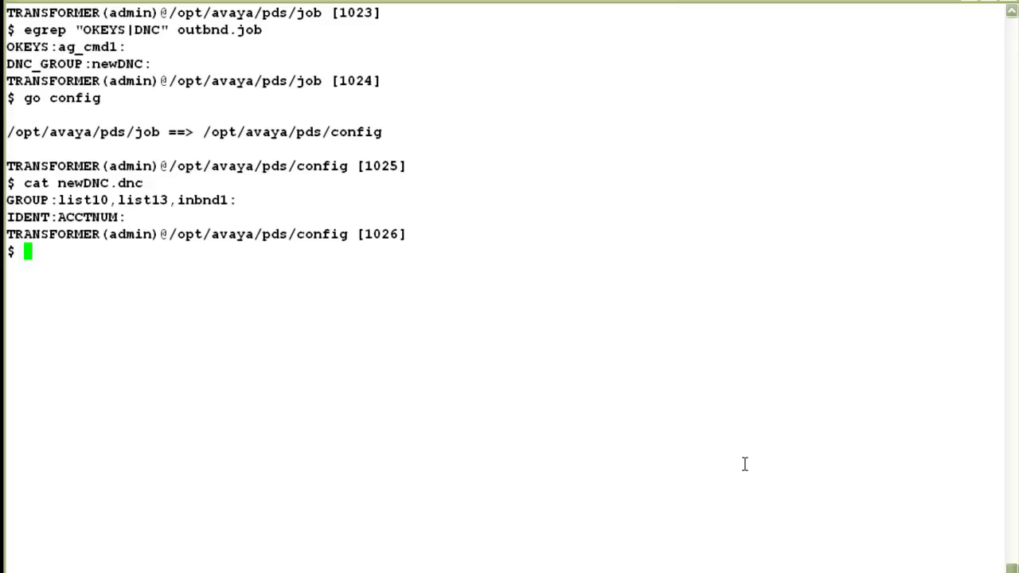
- Open ag_cmd1.key in vi to see DO_NOT_CALL assigned to CF5
type("vi ag_cmd")
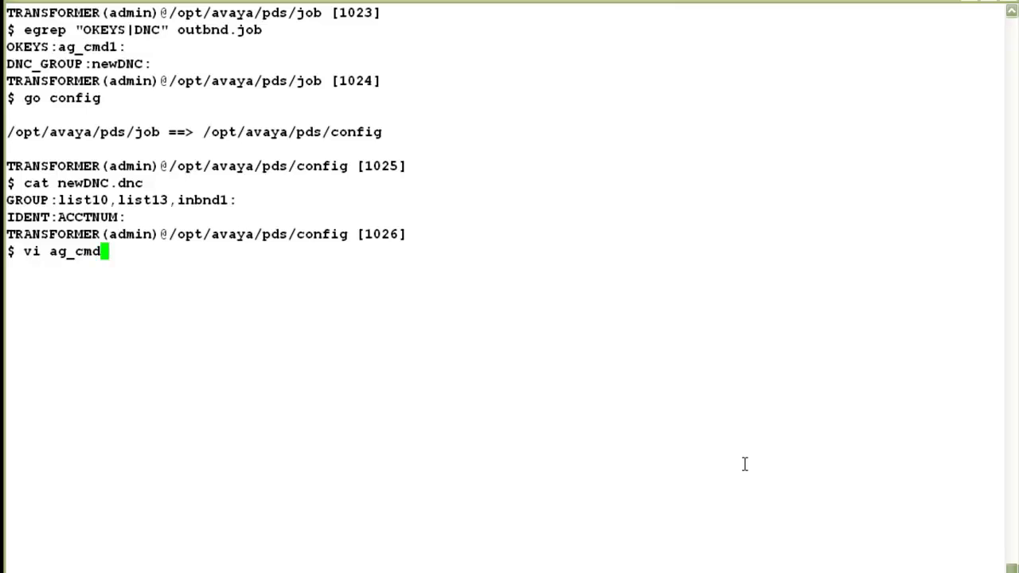
type("1.key")
key("Return")
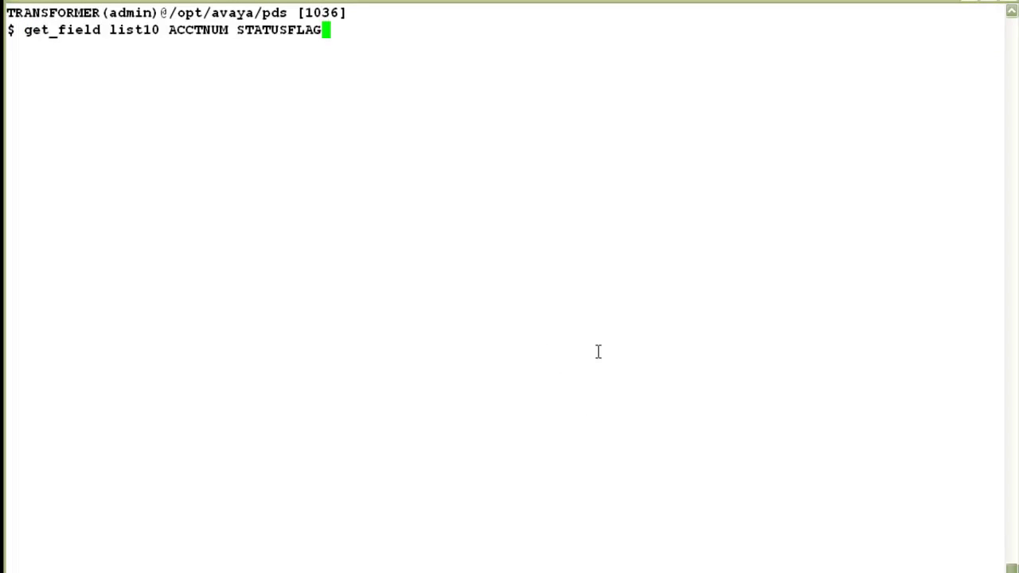
- List ACCTNUM and STATUSFLAG for list10 and list13, then copy an account number present in both
key("Return")
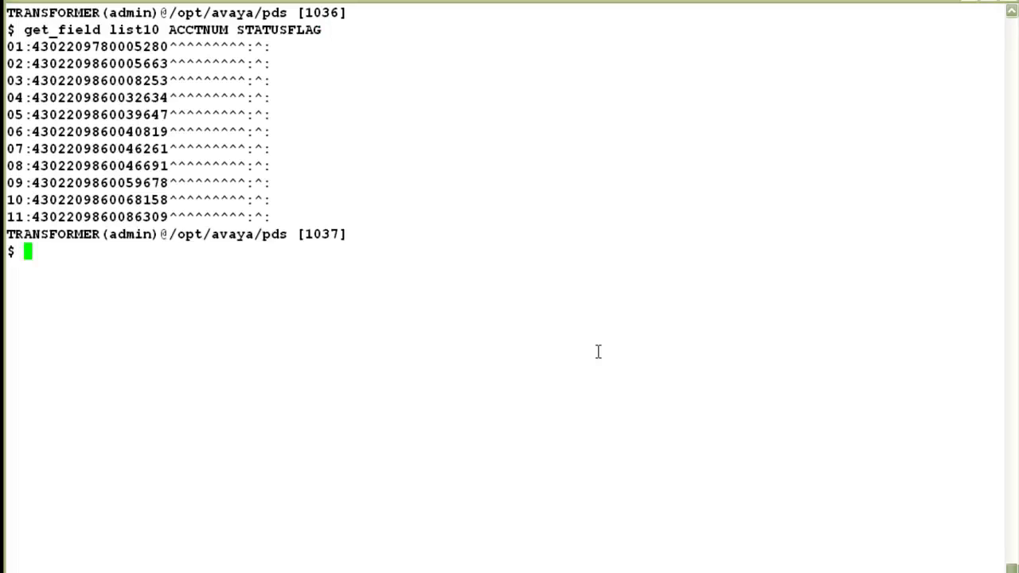
key("Up")
key("Left")
key("Left")
key("Left")
key("Left")
key("Left")
key("Left")
key("Left")
key("Left")
key("Left")
key("Left")
key("Left")
key("Left")
key("Left")
key("Left")
key("Left")
key("Left")
key("Left")
key("Left")
key("Left")
key("BackSpace")
type("3")
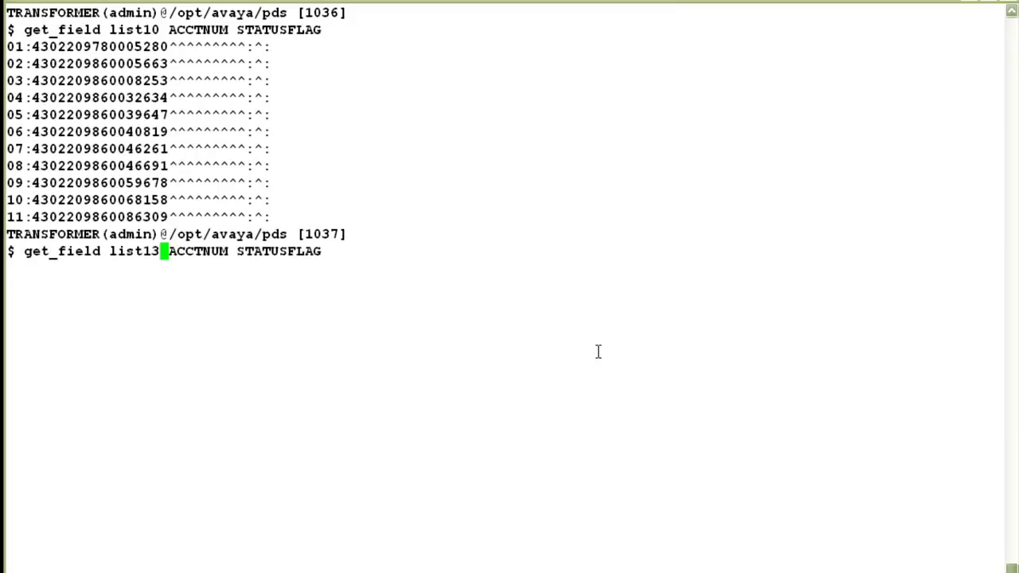
key("Return")
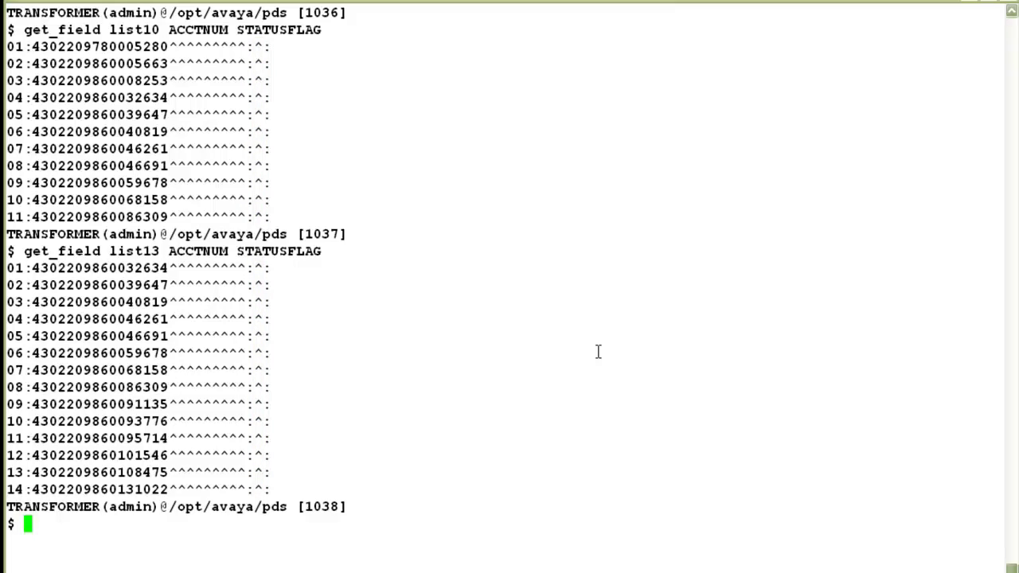
double_click(131, 110)
key("ctrl+c")
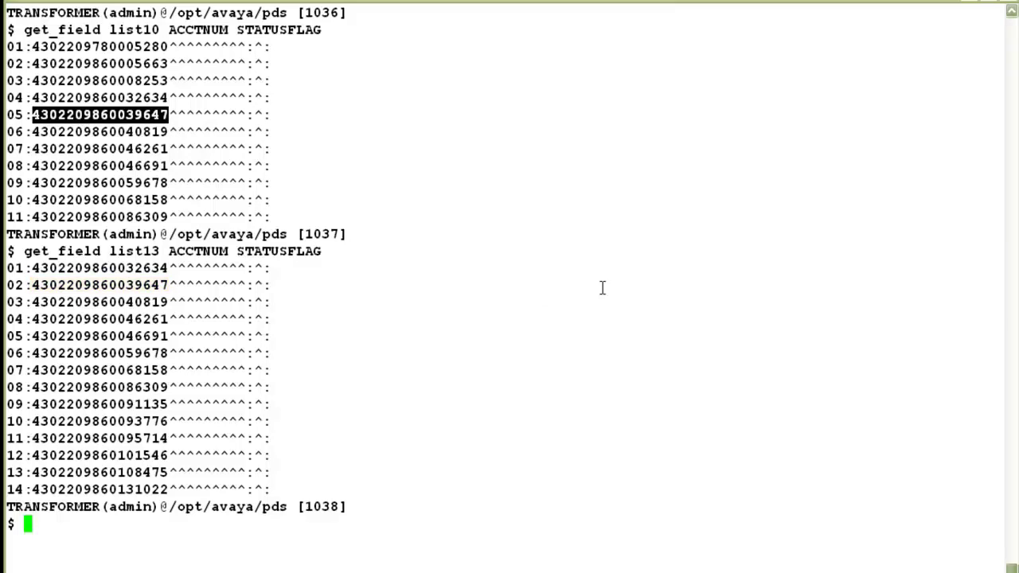
- Go through menu system and Calling lists to the Mark records as DO NOT CALL menu
type("menu system")
key("Return")
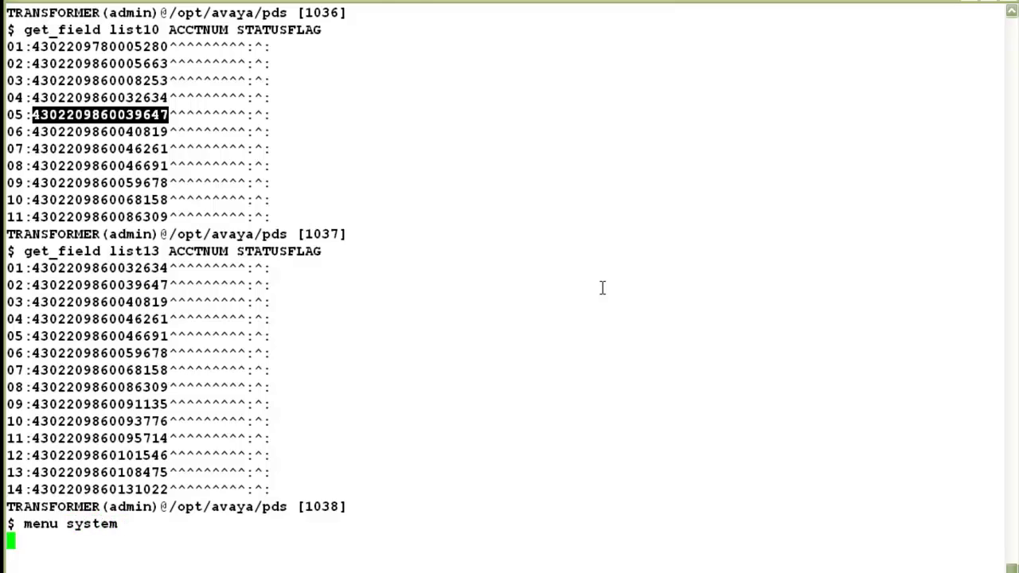
type("2")
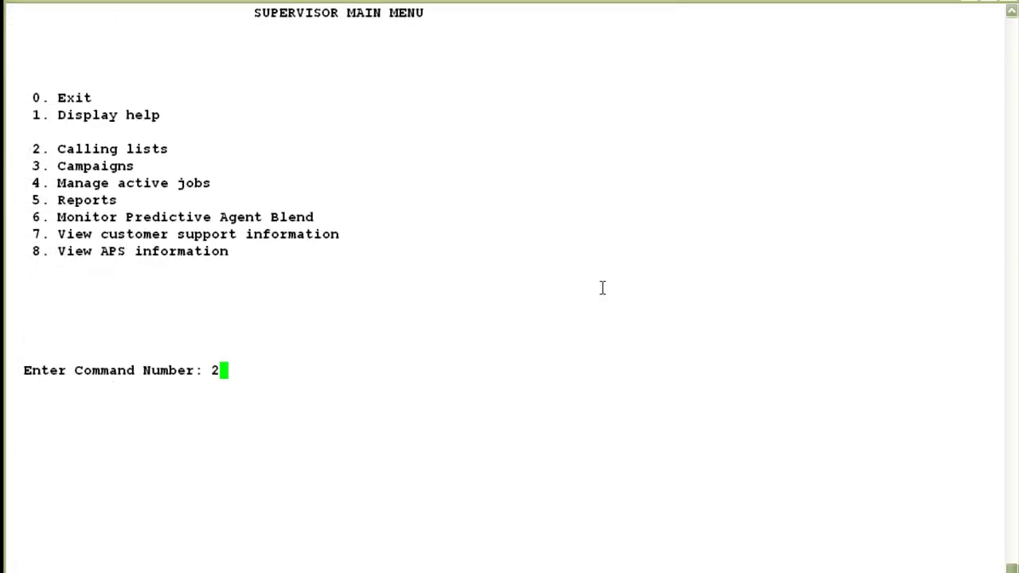
key("Return")
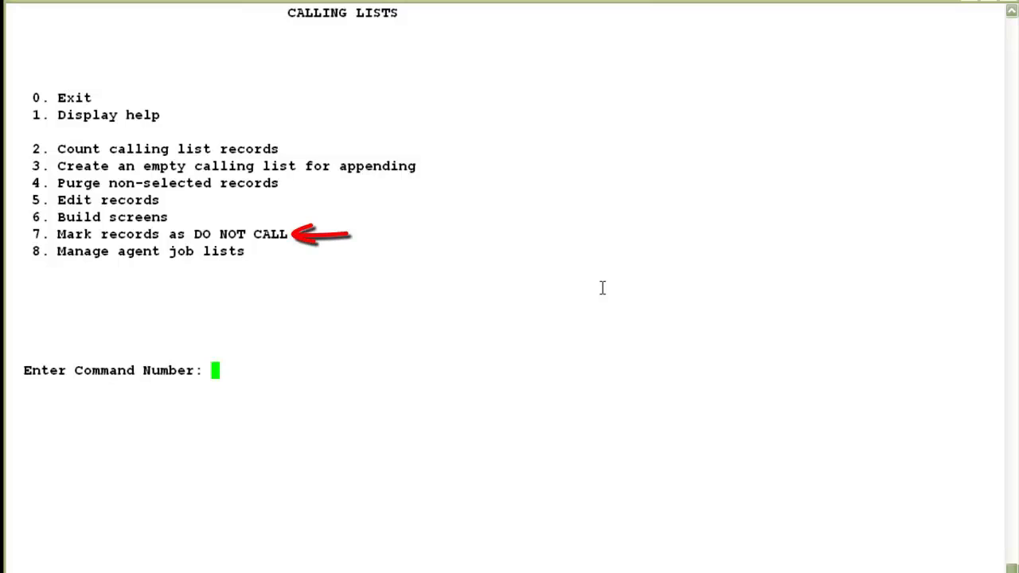
type("7")
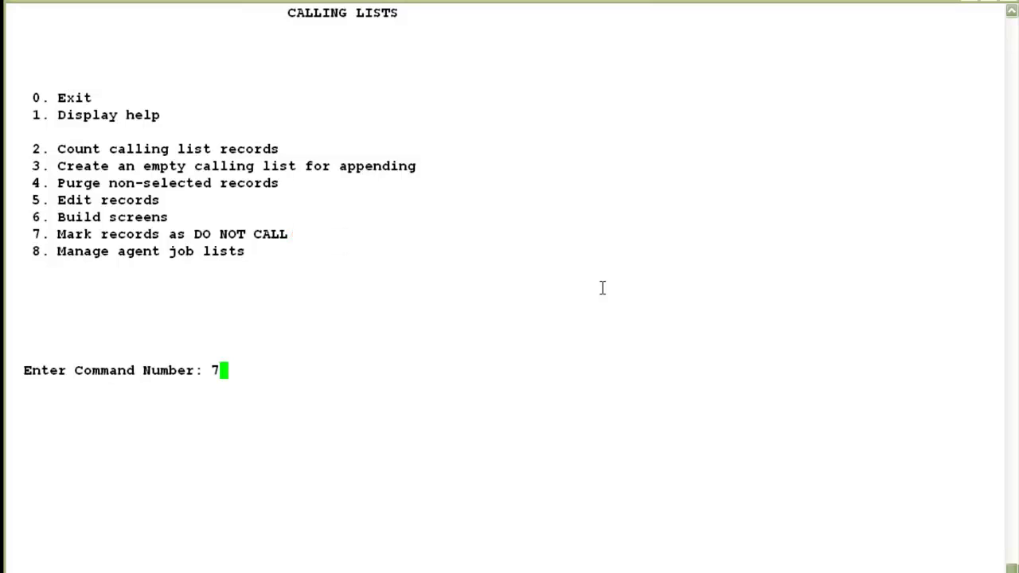
key("Return")
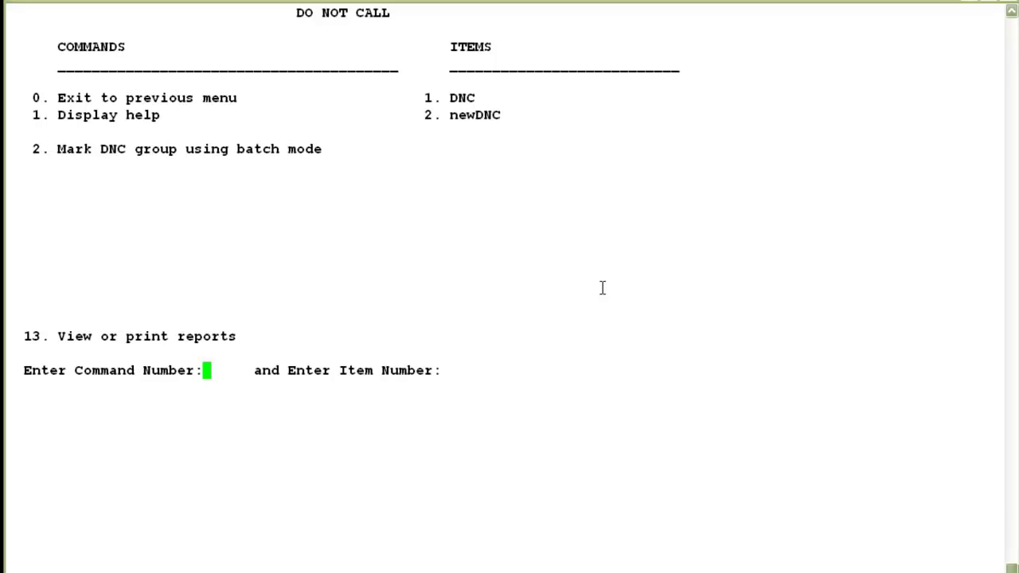
- Choose batch DNC marking for the newDNC group (command 2, item 2) and confirm with y
type("2")
key("Tab")
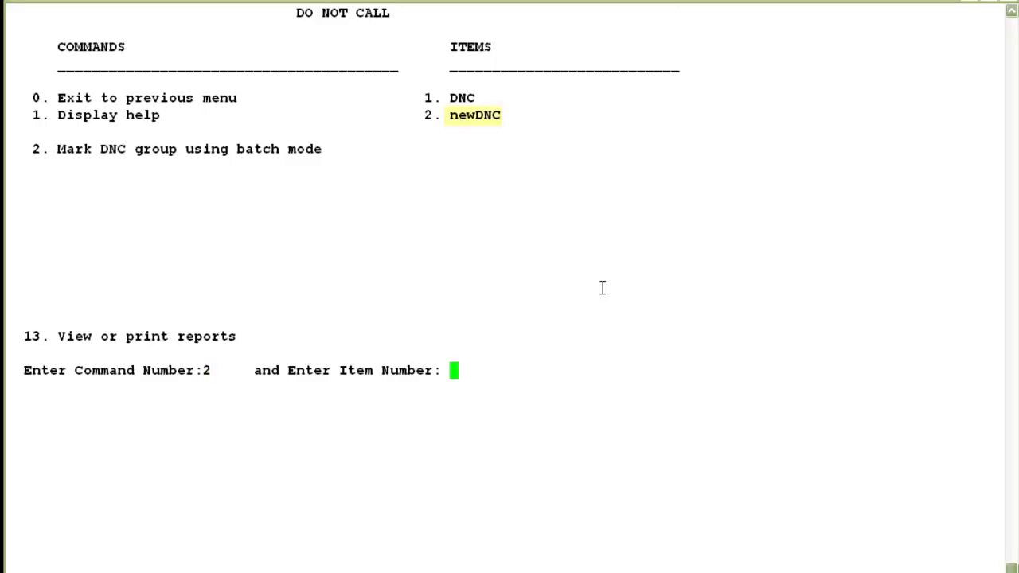
type("2")
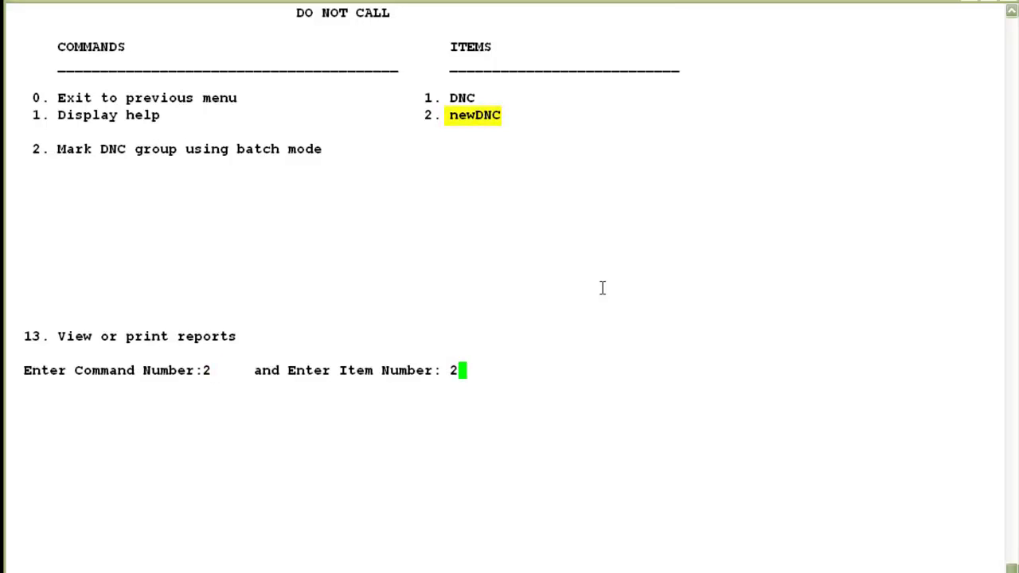
key("Return")
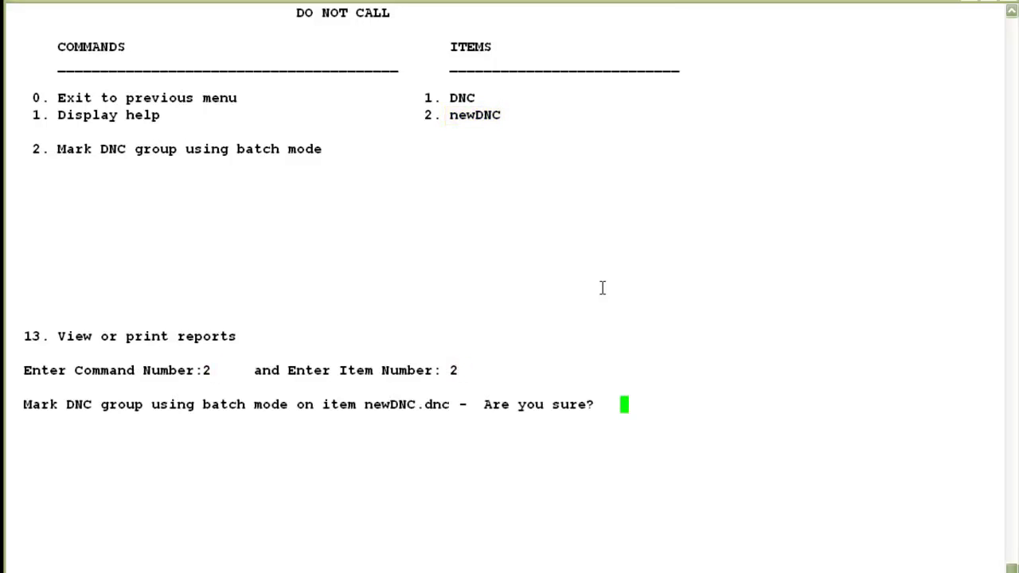
type("y")
key("Return")
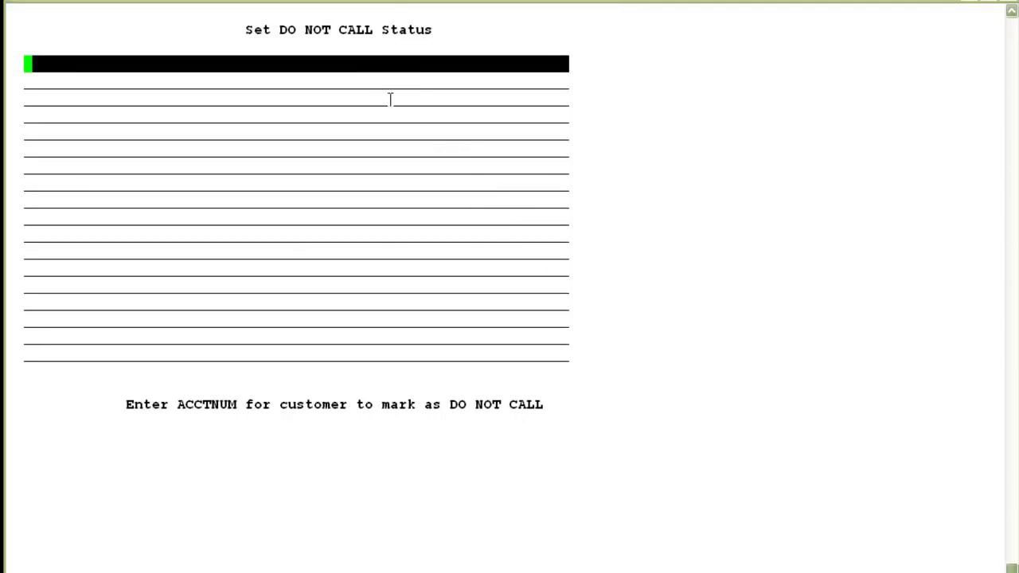
- Enter the list10 row 05 and row 06 account numbers into the Set DO NOT CALL Status form
right_click(379, 66)
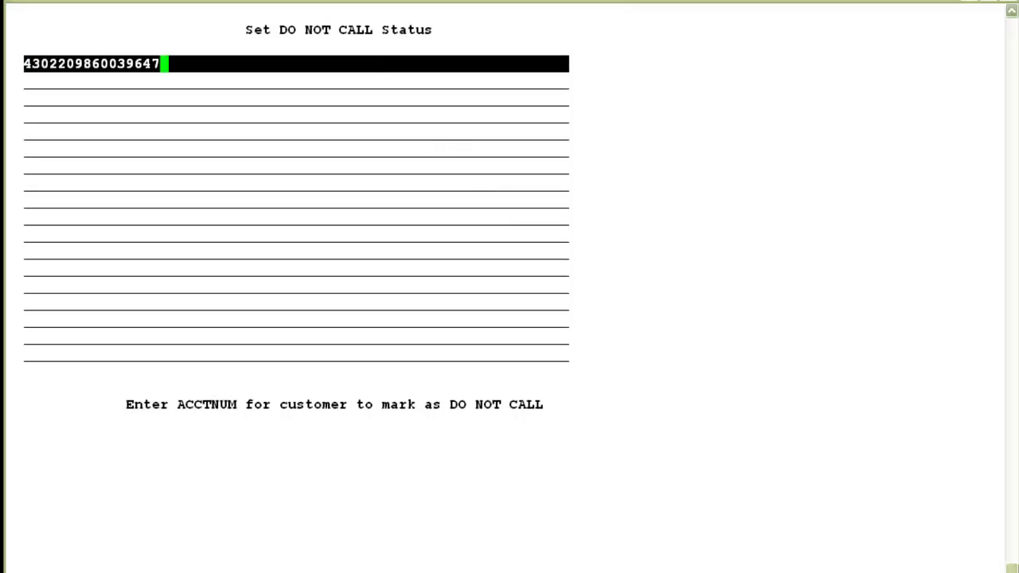
scroll(991, 521, "up", 20)
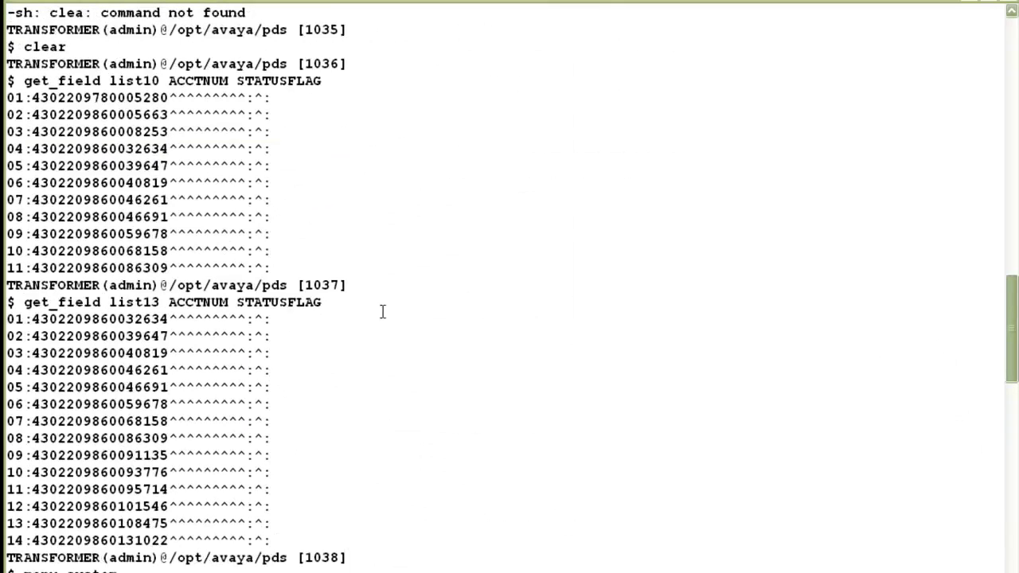
double_click(99, 183)
scroll(1013, 321, "down", 1)
key("Return")
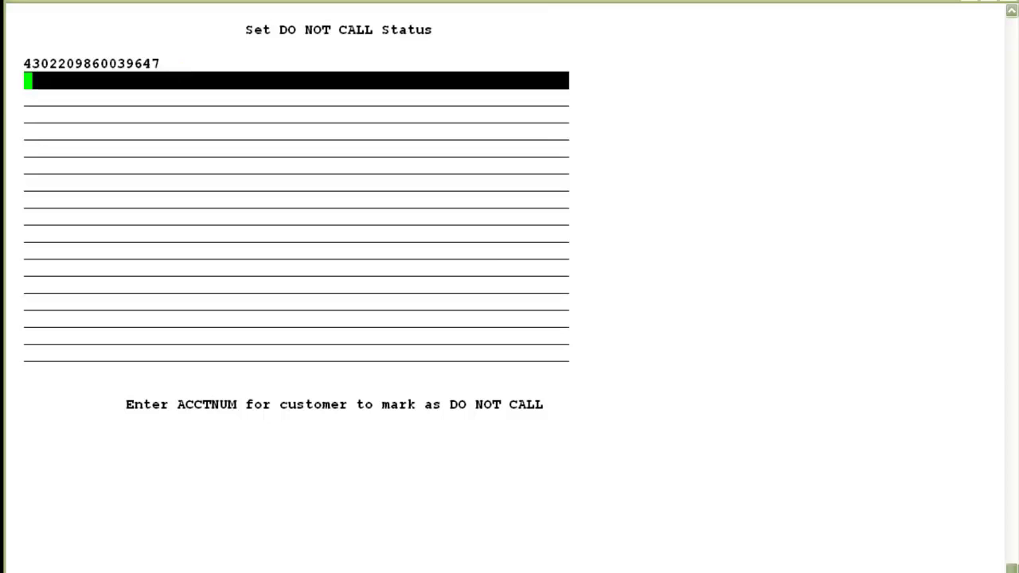
right_click(806, 348)
key("Return")
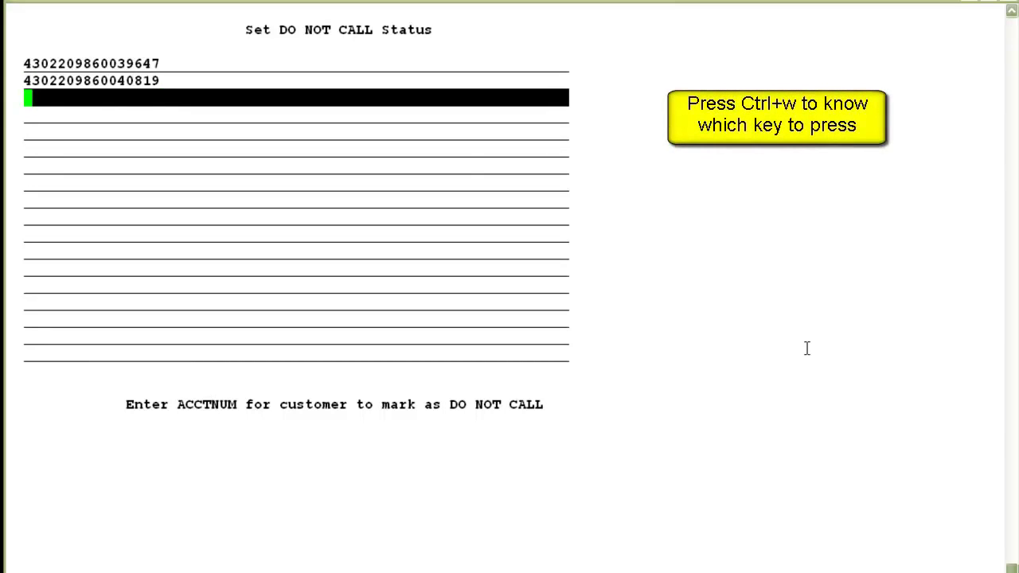
- Check the key help with Ctrl+W, then finish with Ctrl+F to mark both accounts
key("ctrl+w")
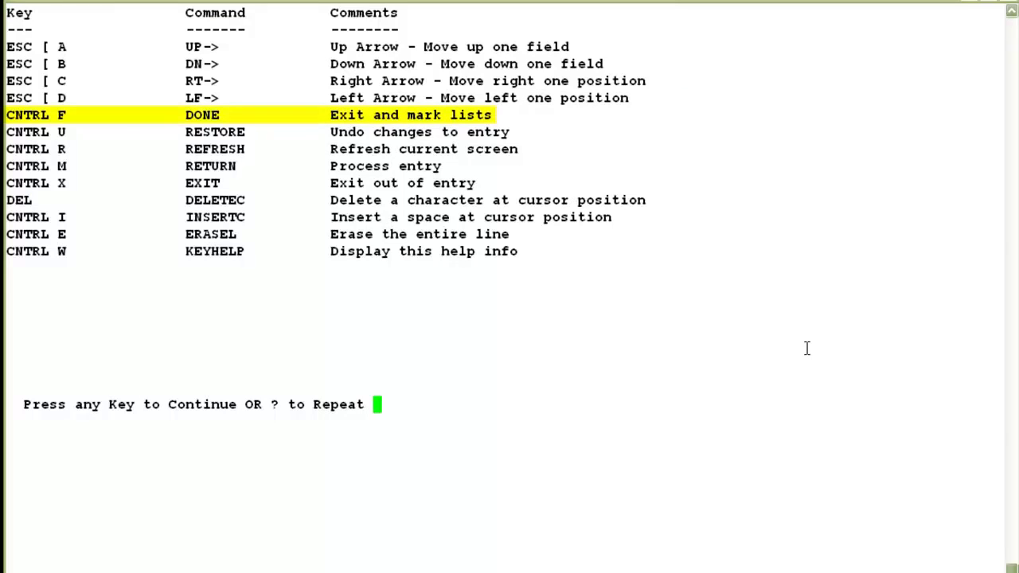
key("Return")
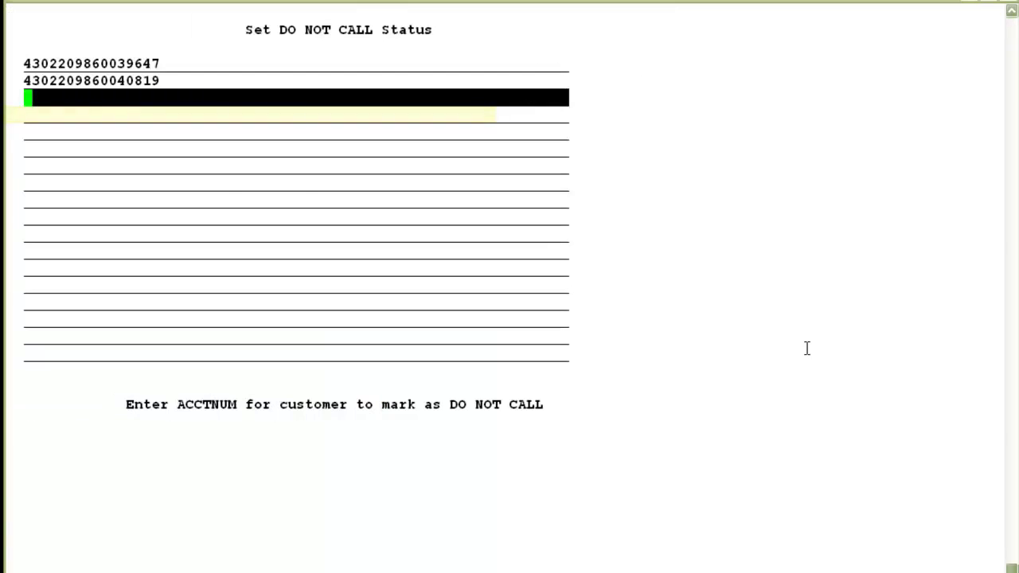
key("ctrl+f")
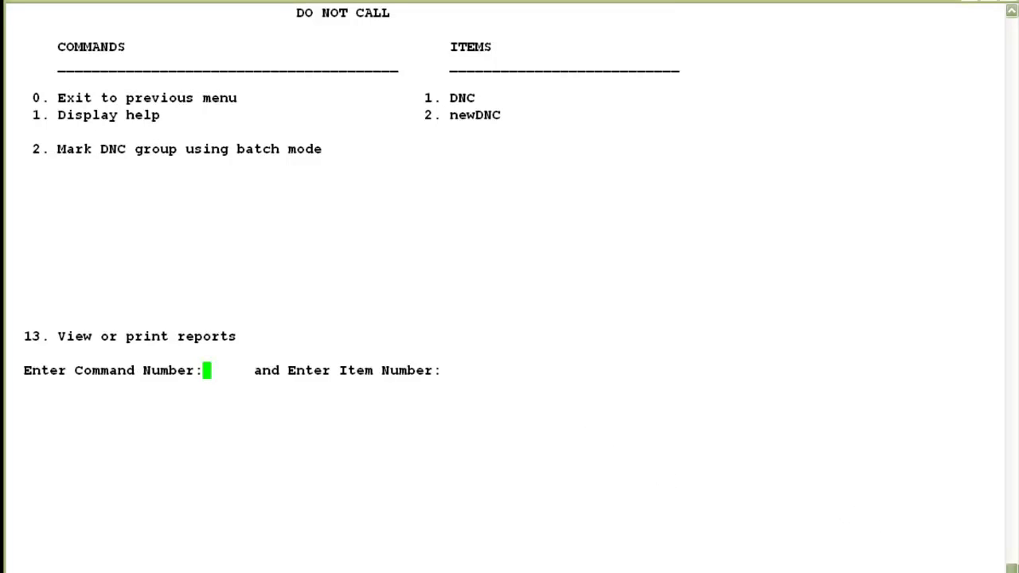
- Back out of the DO NOT CALL, calling lists and supervisor menus to the shell with 0
type("0")
key("Return")
type("0")
key("Return")
type("0")
key("Return")
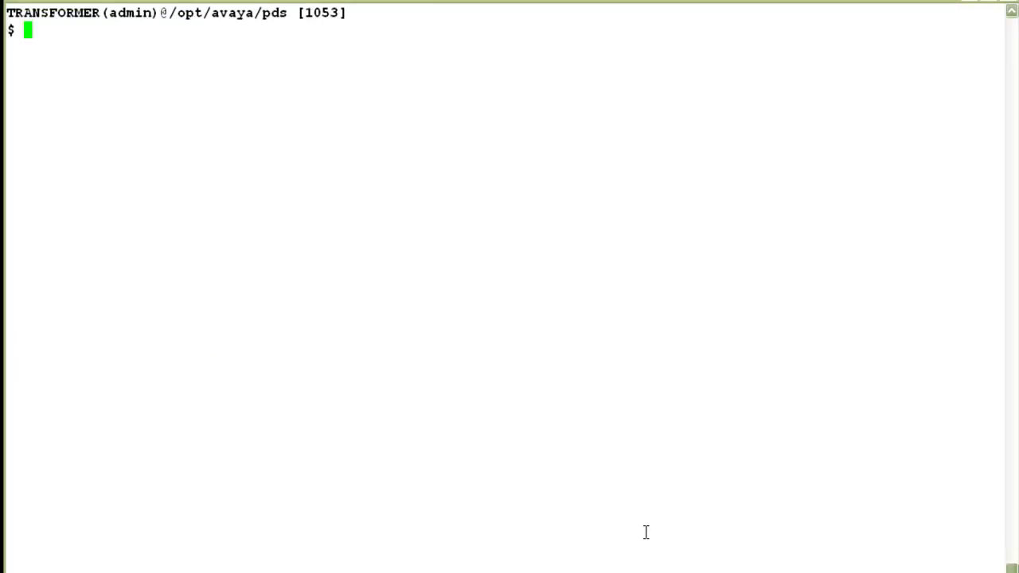
- Run get_field ACCTNUM STATUSFLAG on list10, then on list13
type("get_field list10 ACCTNUM STATUSFLAG")
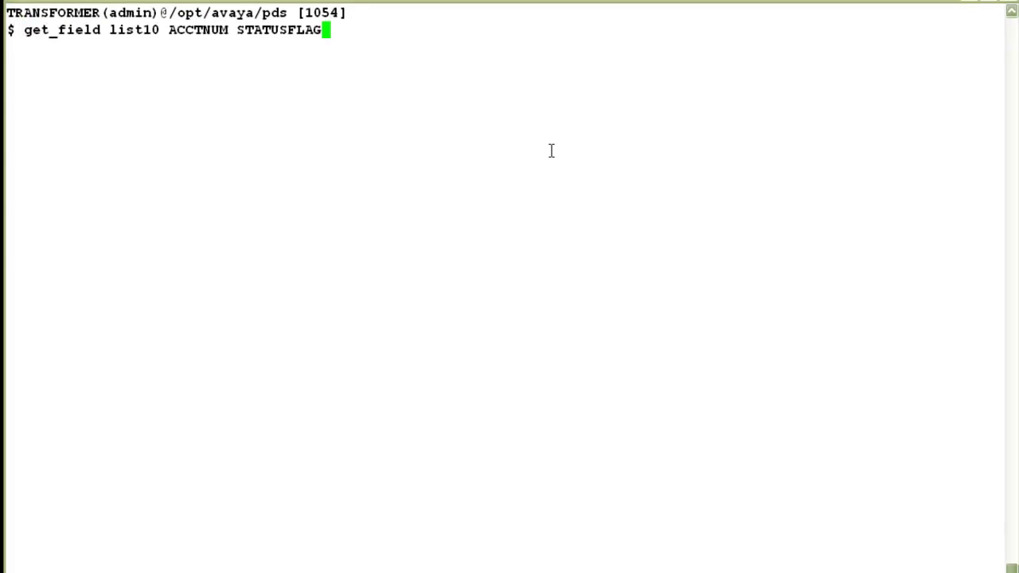
key("Return")
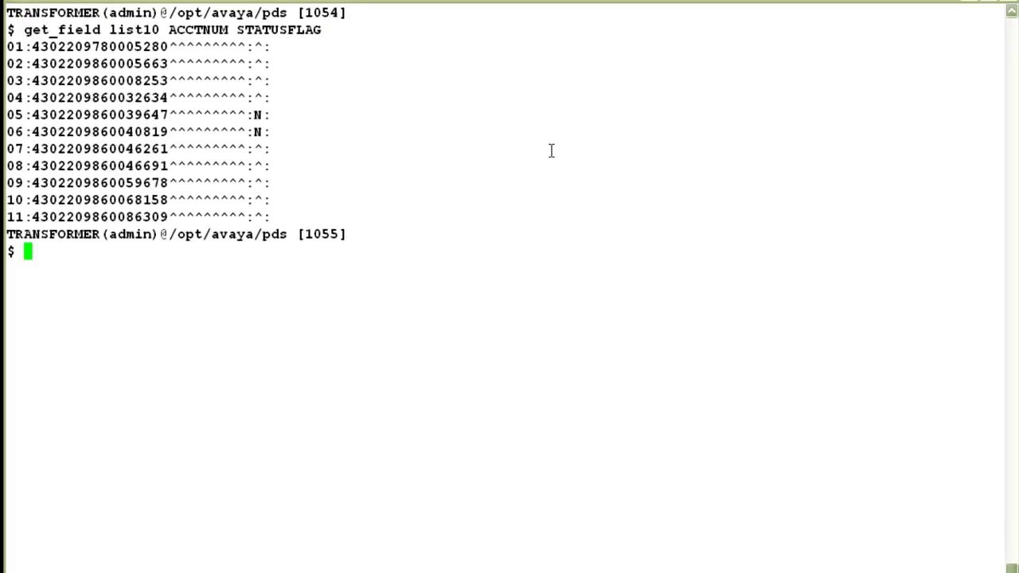
key("Up")
key("Left")
key("Left")
key("Left")
key("Left")
key("Left")
key("Left")
key("Left")
key("Left")
key("Left")
key("Left")
key("Left")
key("Left")
key("Left")
key("Left")
key("Left")
key("Left")
key("Left")
key("Left")
key("Left")
key("BackSpace")
type("3")
key("Return")
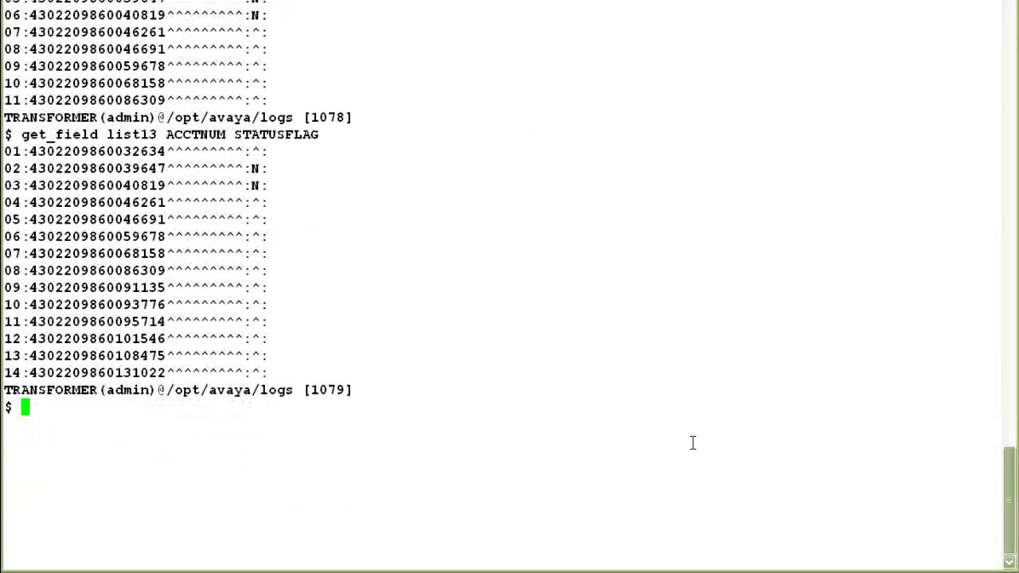
- List the last four dnc_log FOUND entries in account.log using grep and tail -4
type("grep dnc_log ac")
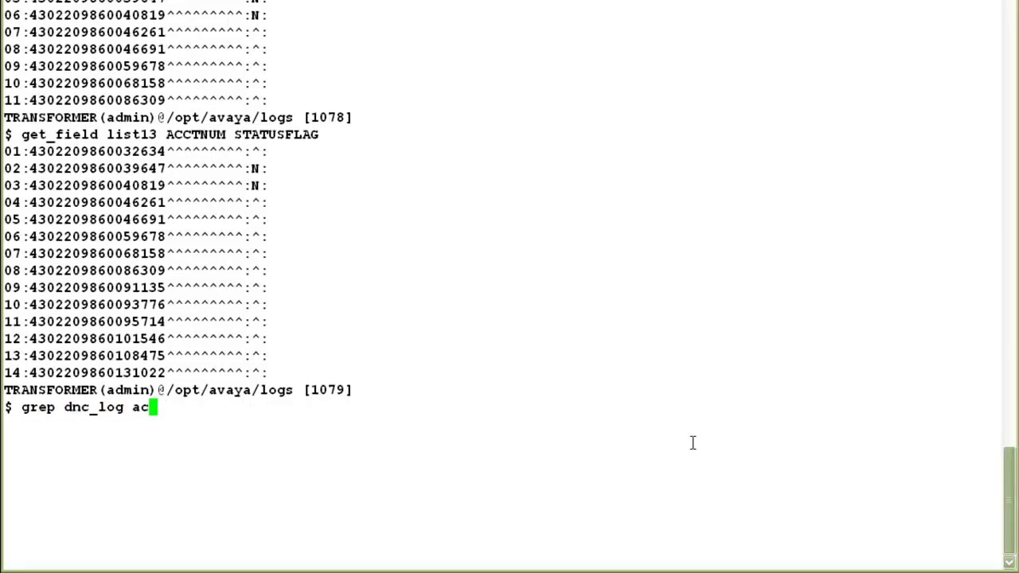
key("Tab")
type("| gre")
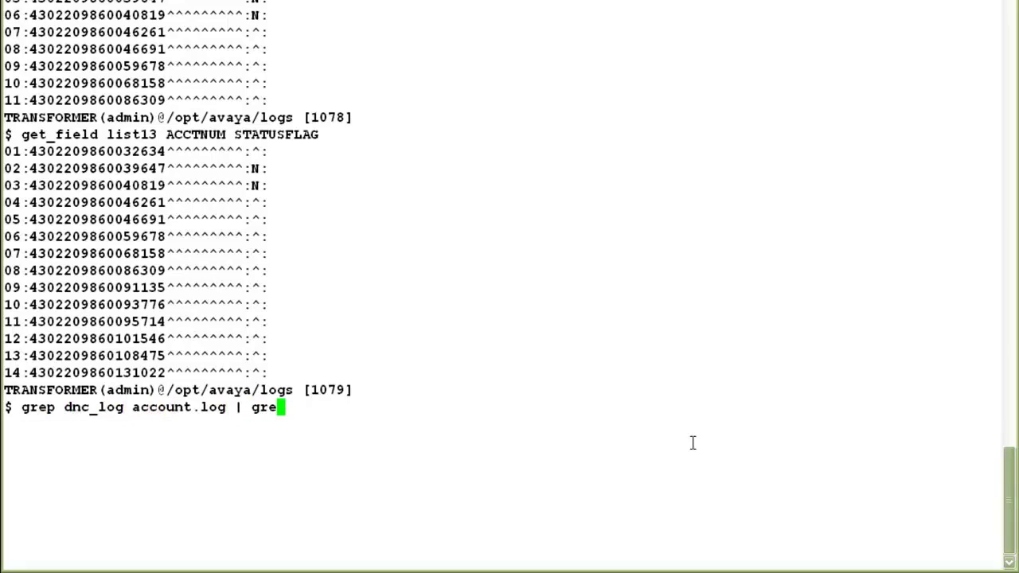
type("p FOUND ")
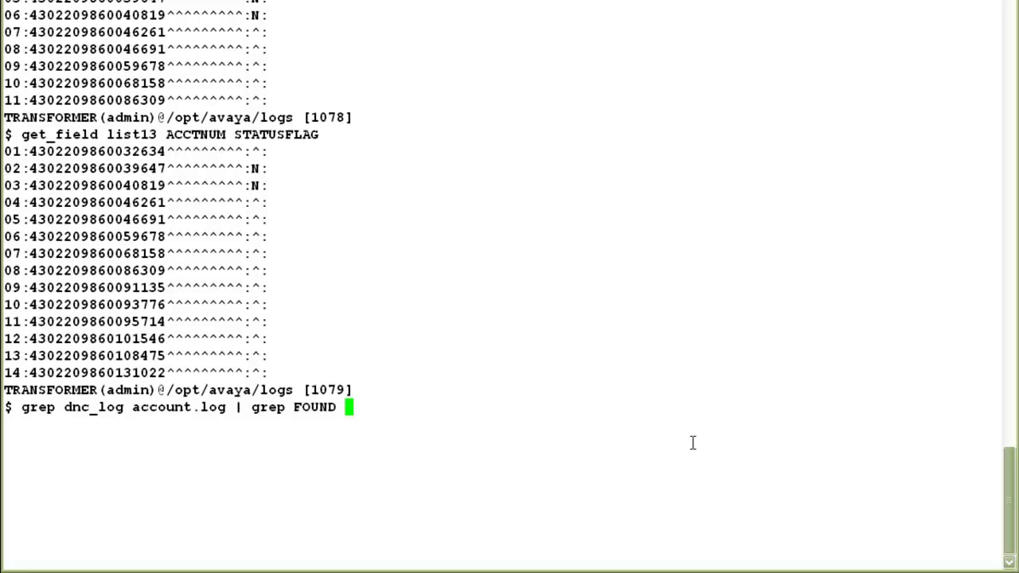
type("| tail -4")
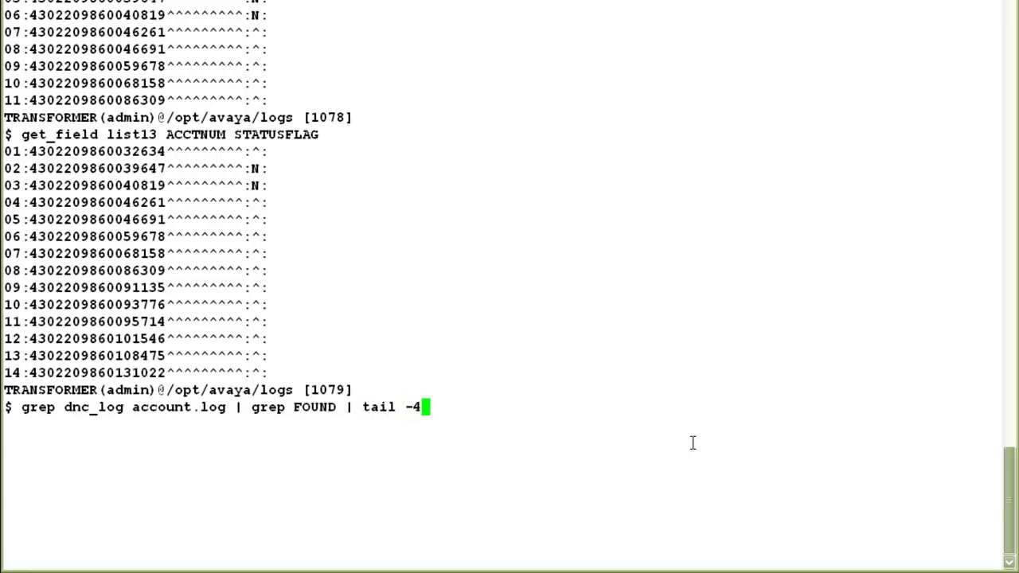
key("Return")
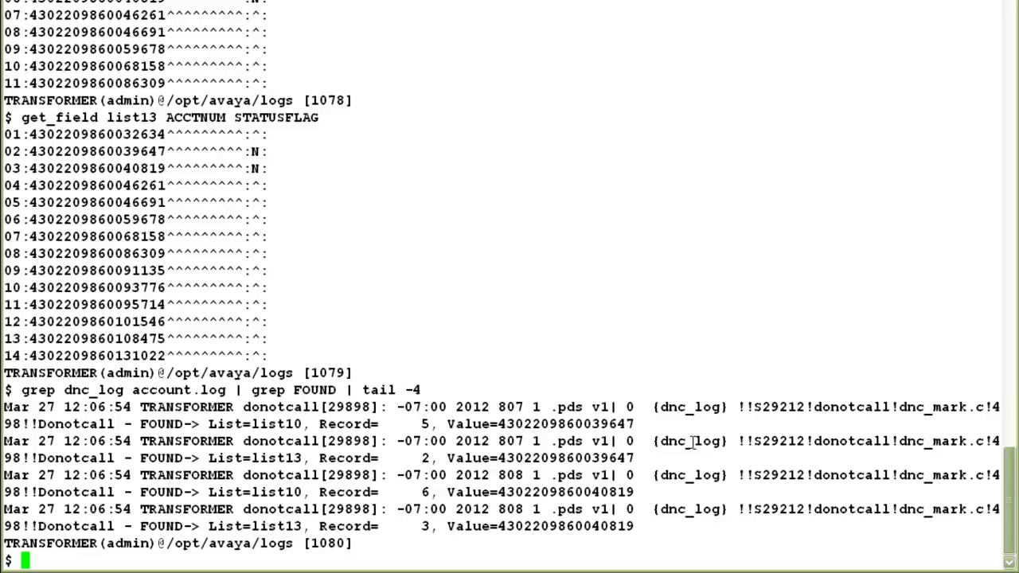
- Show the latest Failed dnc_log entry in account.log with grep and tail -1
type("grep dnc_")
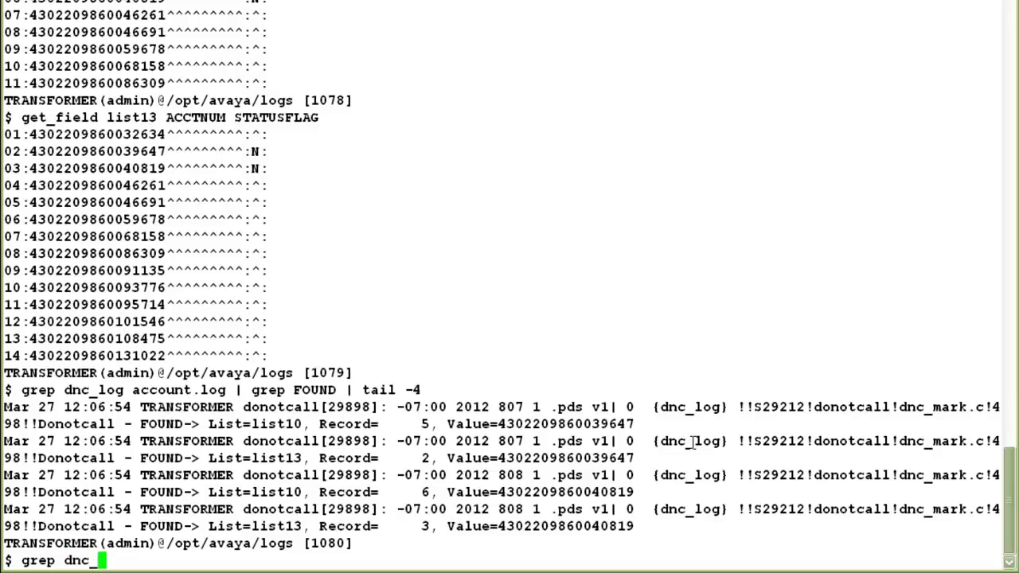
type("log account.")
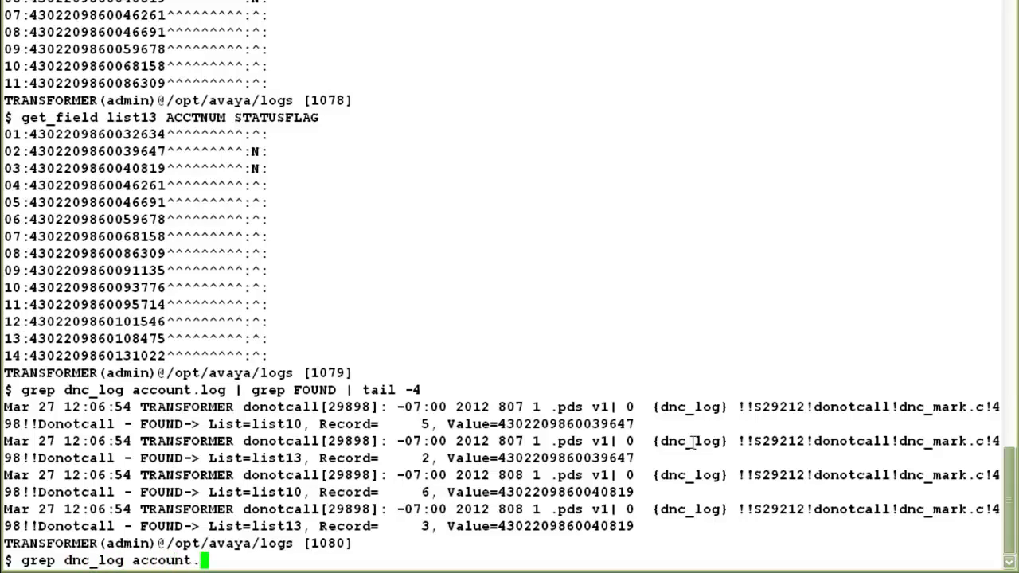
type("log | grep Failed")
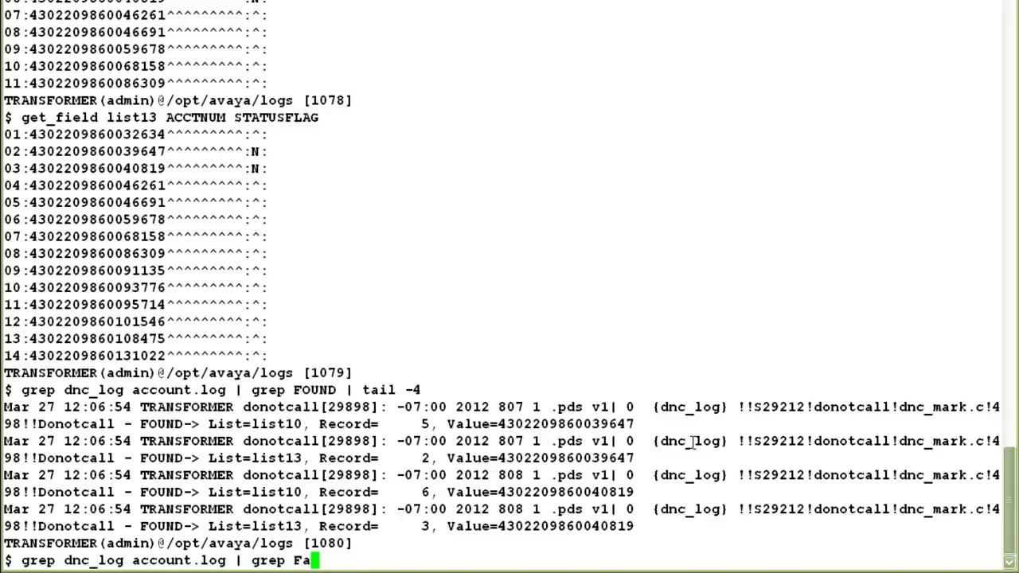
type(" |tail -1")
key("Return")
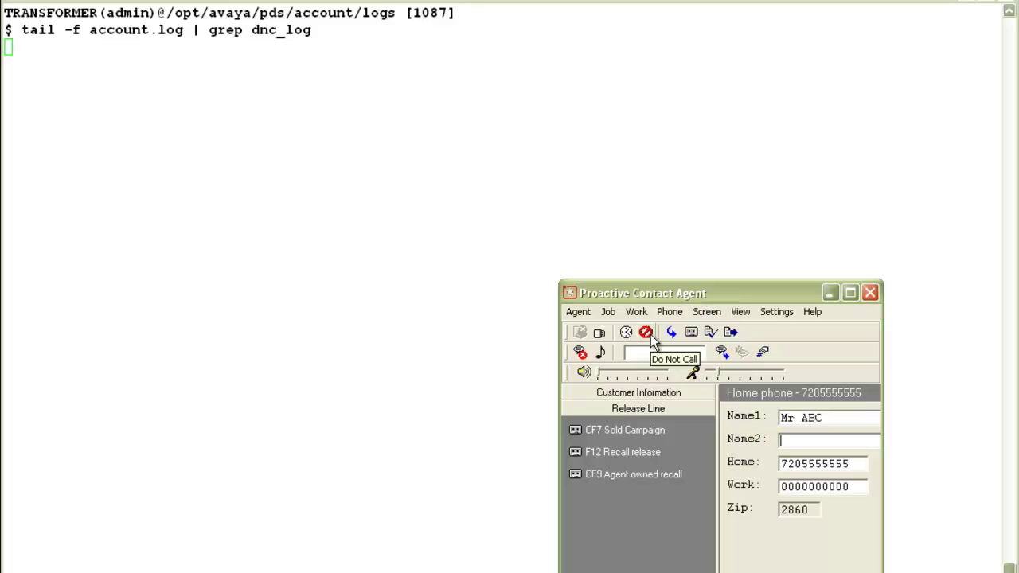
- Choose Work > Do Not Call in the agent window for the loaded customer
left_click(641, 310)
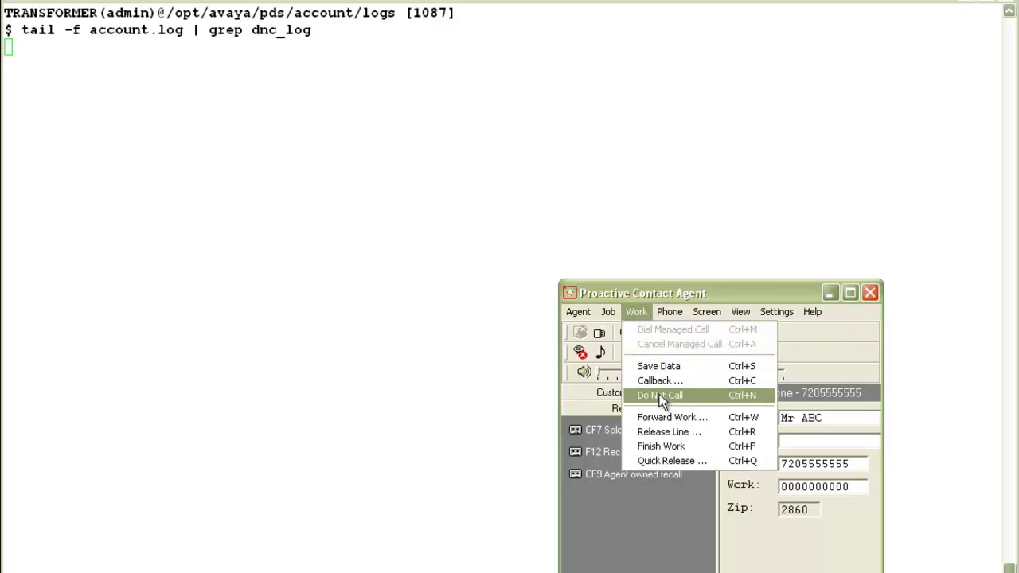
left_click(672, 288)
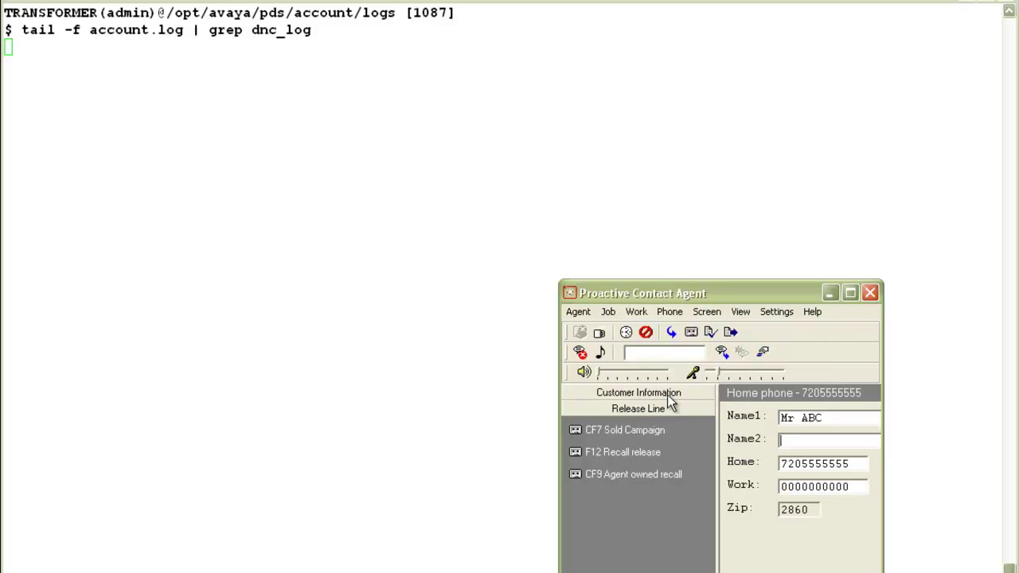